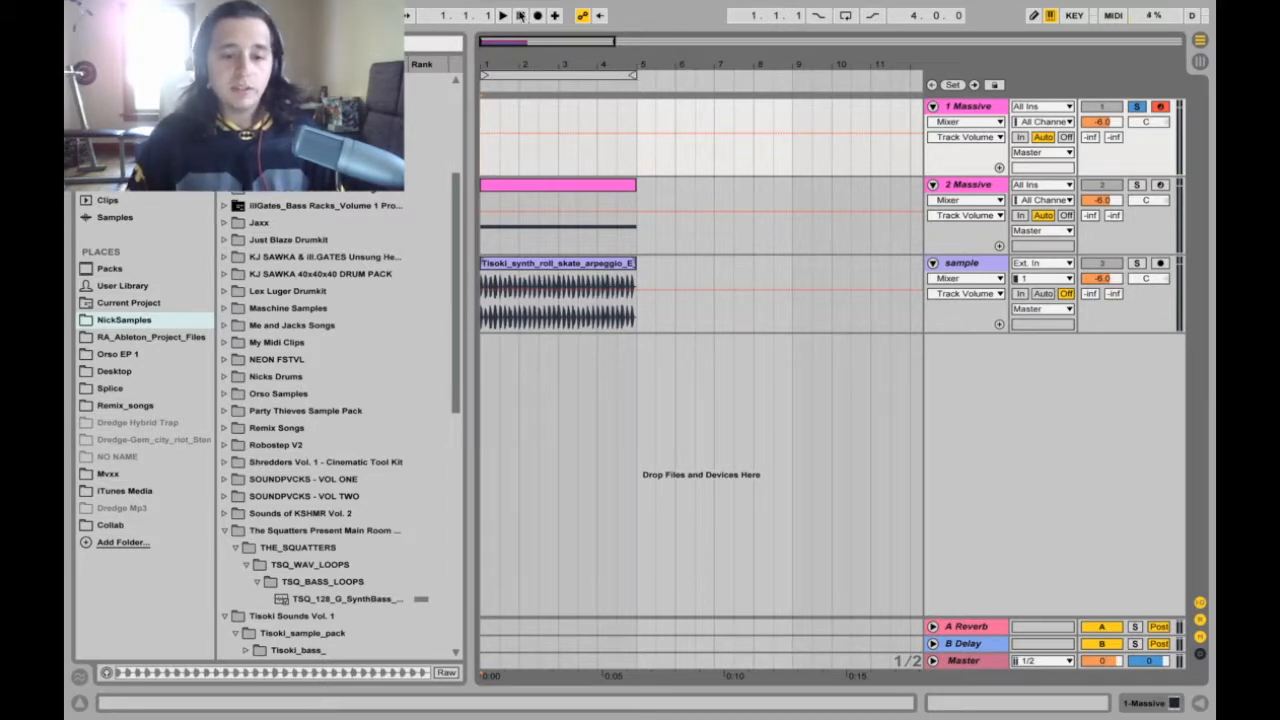
Step: Record a MIDI performance with pitch bends on the 1 Massive track and show the recorded clip's pitch bend envelope
{"action": "left_click", "coordinate": [539, 16]}
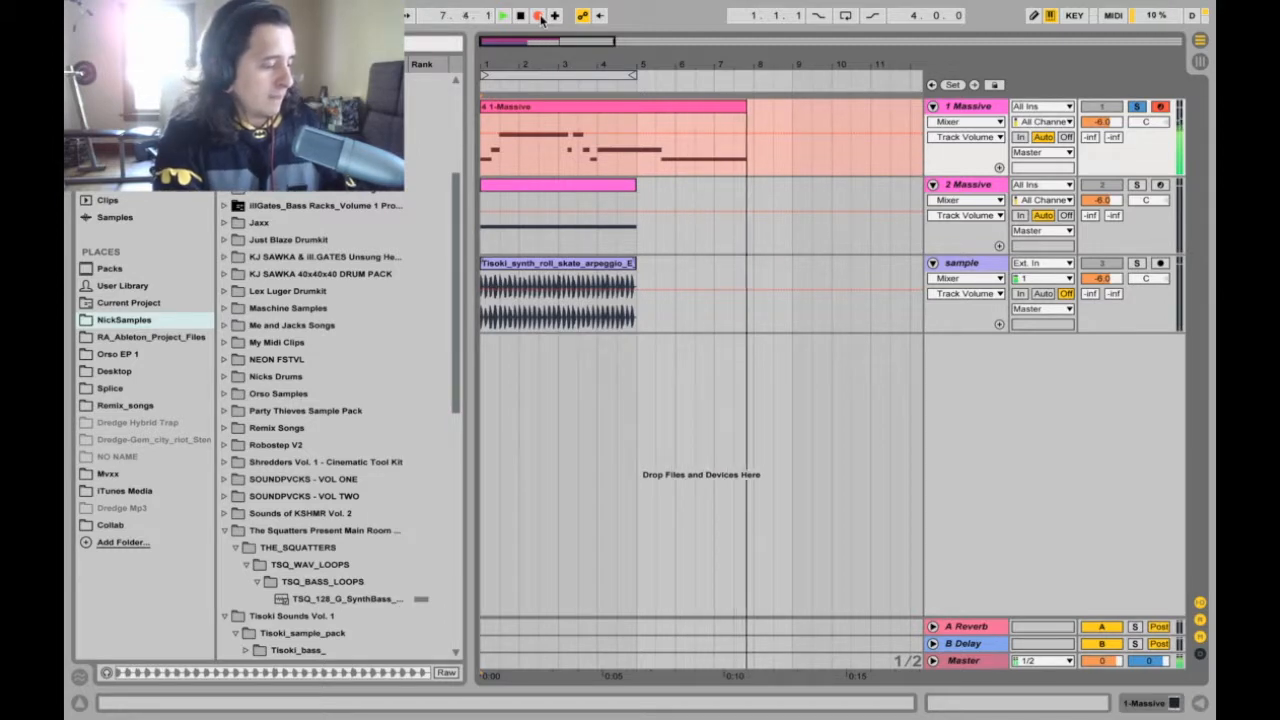
{"action": "left_click", "coordinate": [538, 15]}
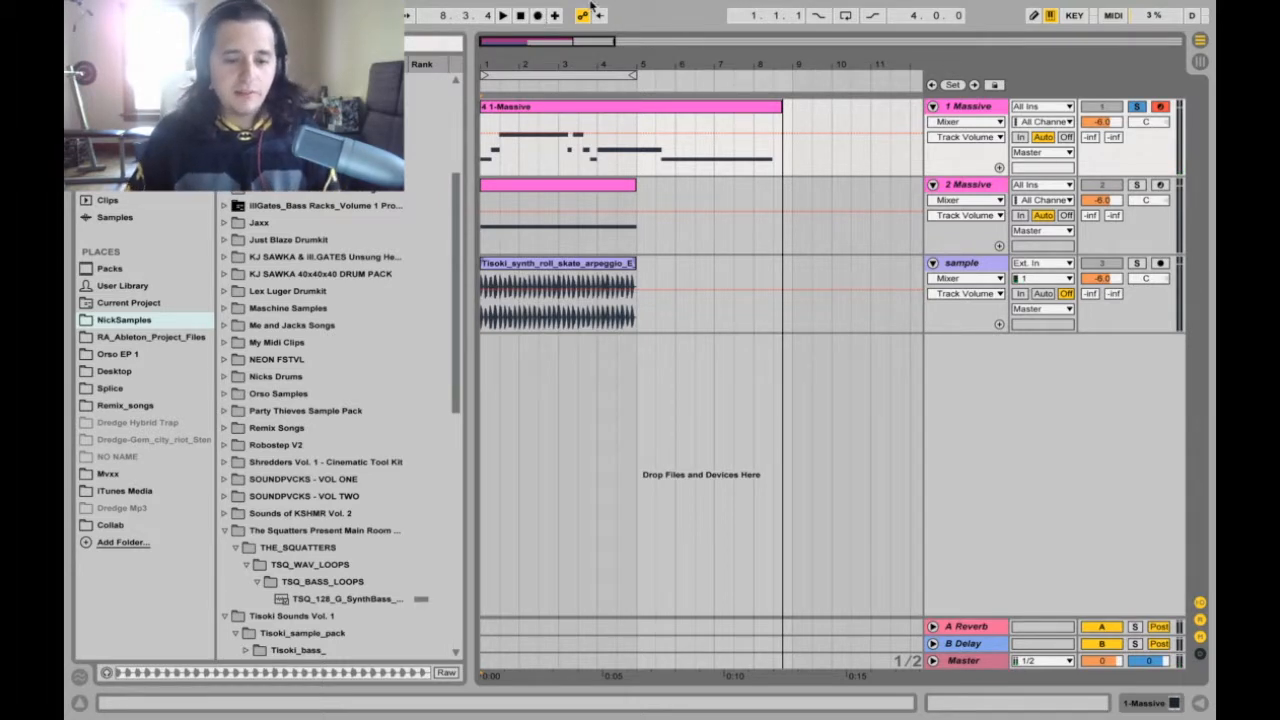
{"action": "left_click", "coordinate": [570, 106]}
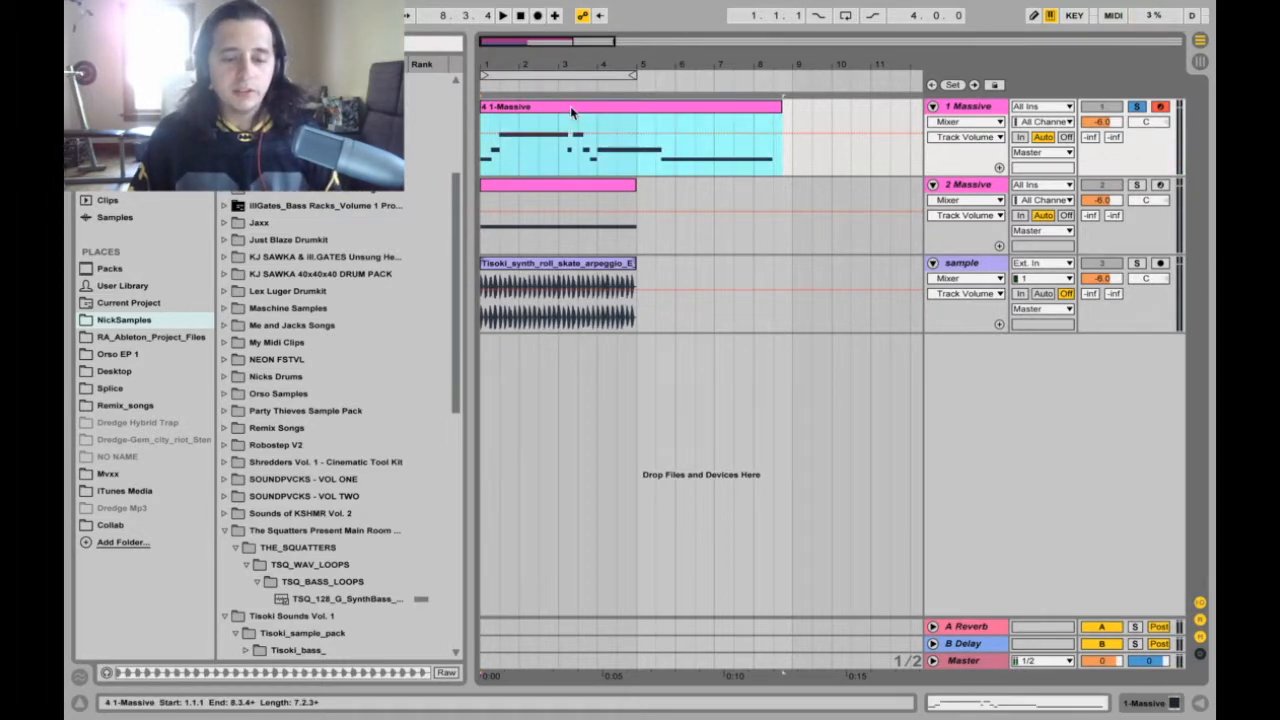
{"action": "double_click", "coordinate": [570, 106]}
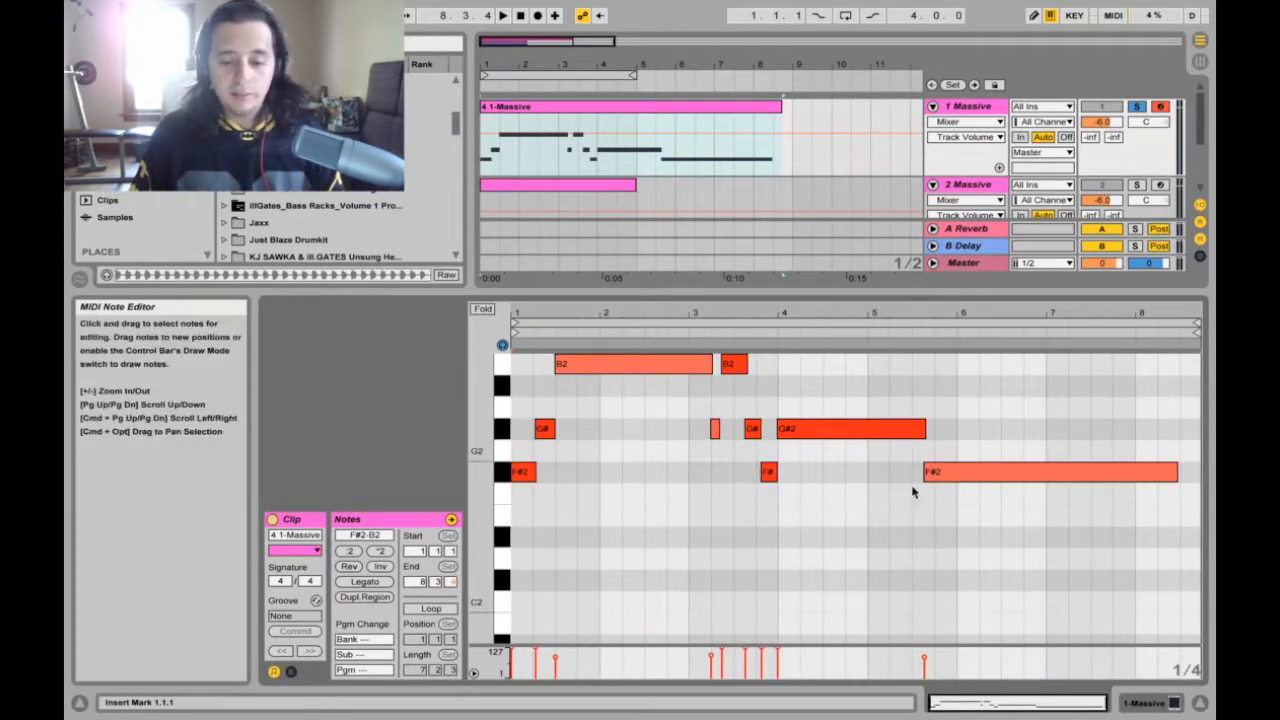
{"action": "left_click", "coordinate": [291, 672]}
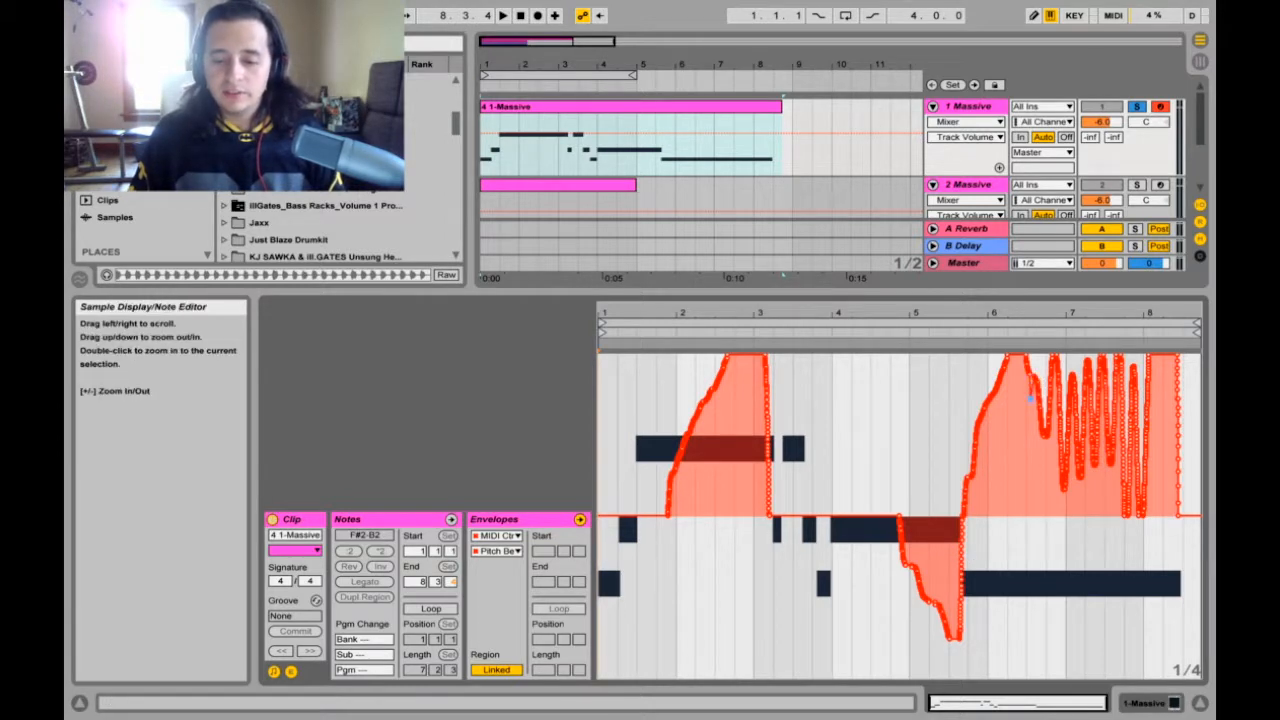
Step: Erase the pitch bend breakpoints between 6.4.1 and 7.4.1 and play the clip back from the start
{"action": "mouse_move", "coordinate": [1044, 358]}
{"action": "left_mouse_down"}
{"action": "mouse_move", "coordinate": [1059, 417]}
{"action": "mouse_move", "coordinate": [1128, 503]}
{"action": "left_mouse_up"}
{"action": "key", "text": "Delete"}
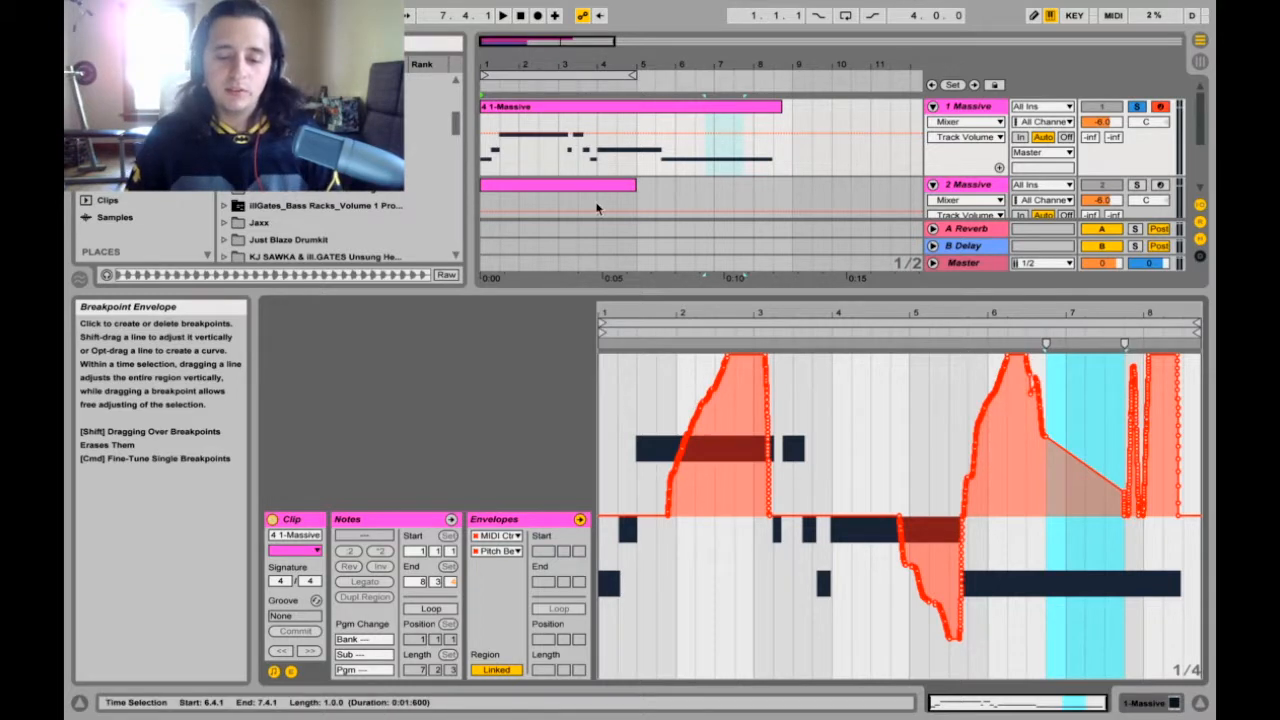
{"action": "left_click", "coordinate": [521, 15]}
{"action": "key", "text": "space"}
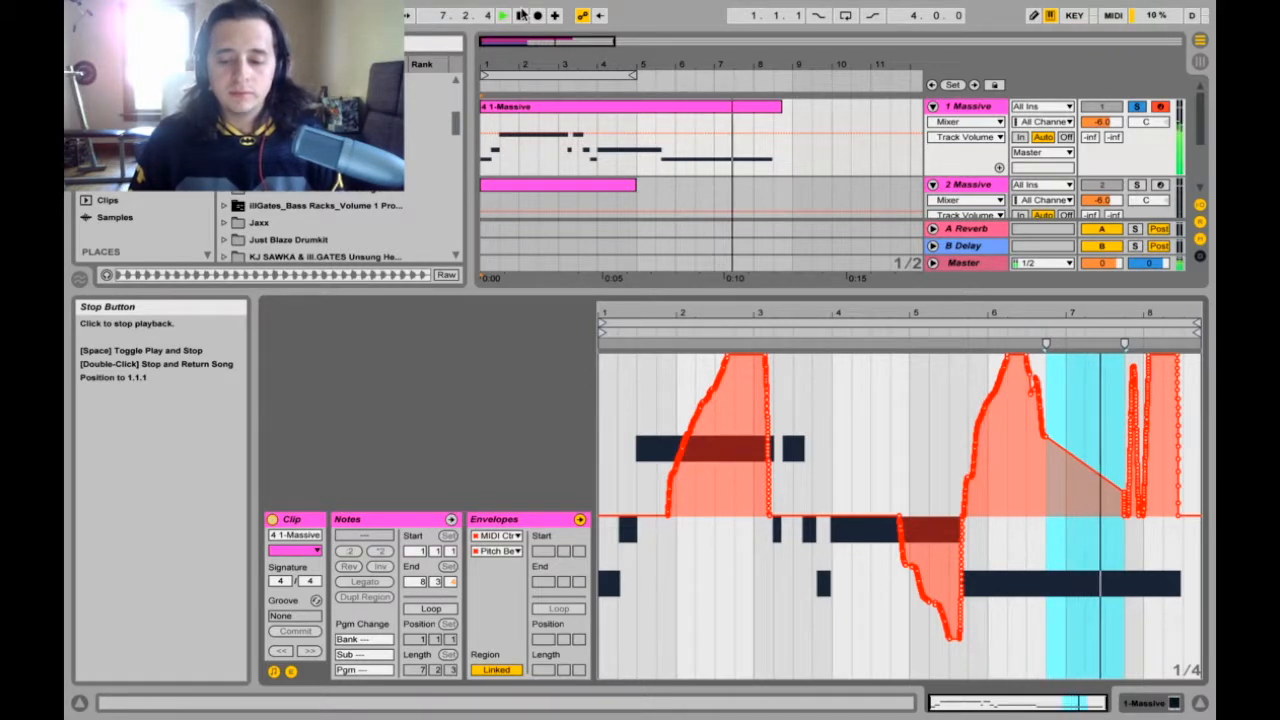
{"action": "left_click", "coordinate": [521, 14]}
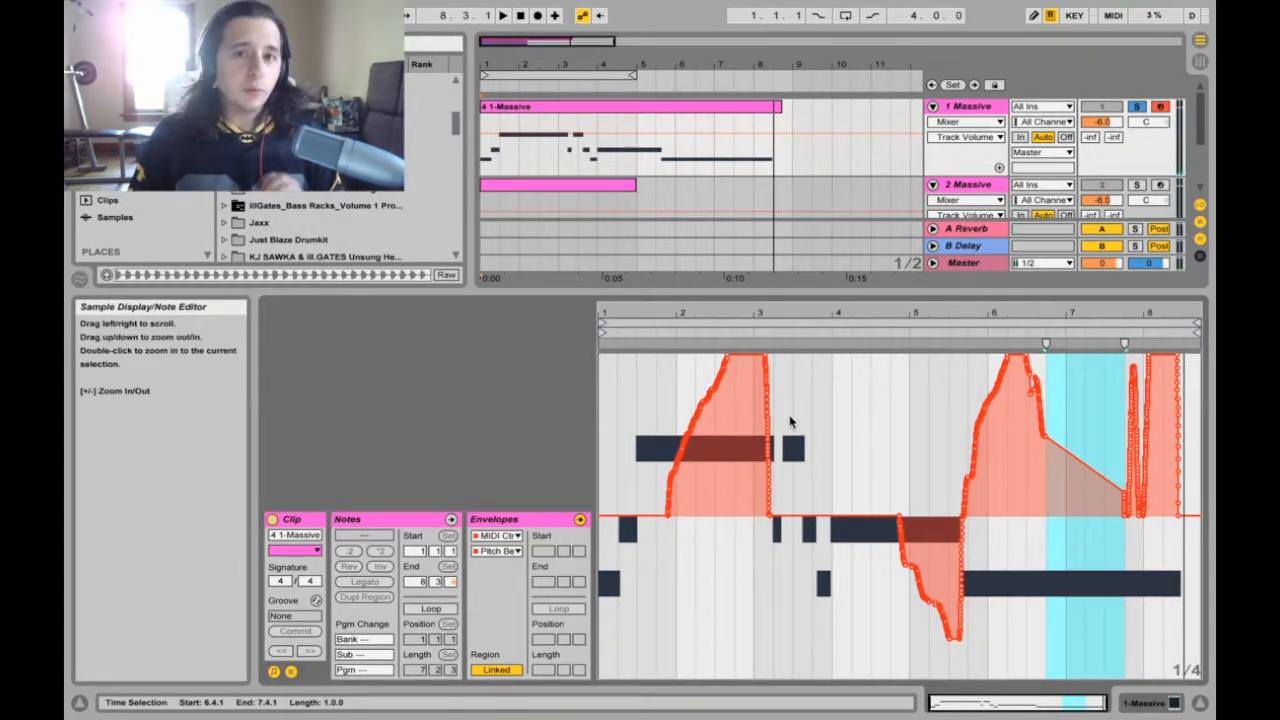
Step: Clear the pitch bend envelope from 1.3.1 to 8.4.1 and draw an upward-bowed rise across the long B2 note, dropping back to zero at its end
{"action": "left_click_drag", "start_coordinate": [1152, 471], "coordinate": [636, 475]}
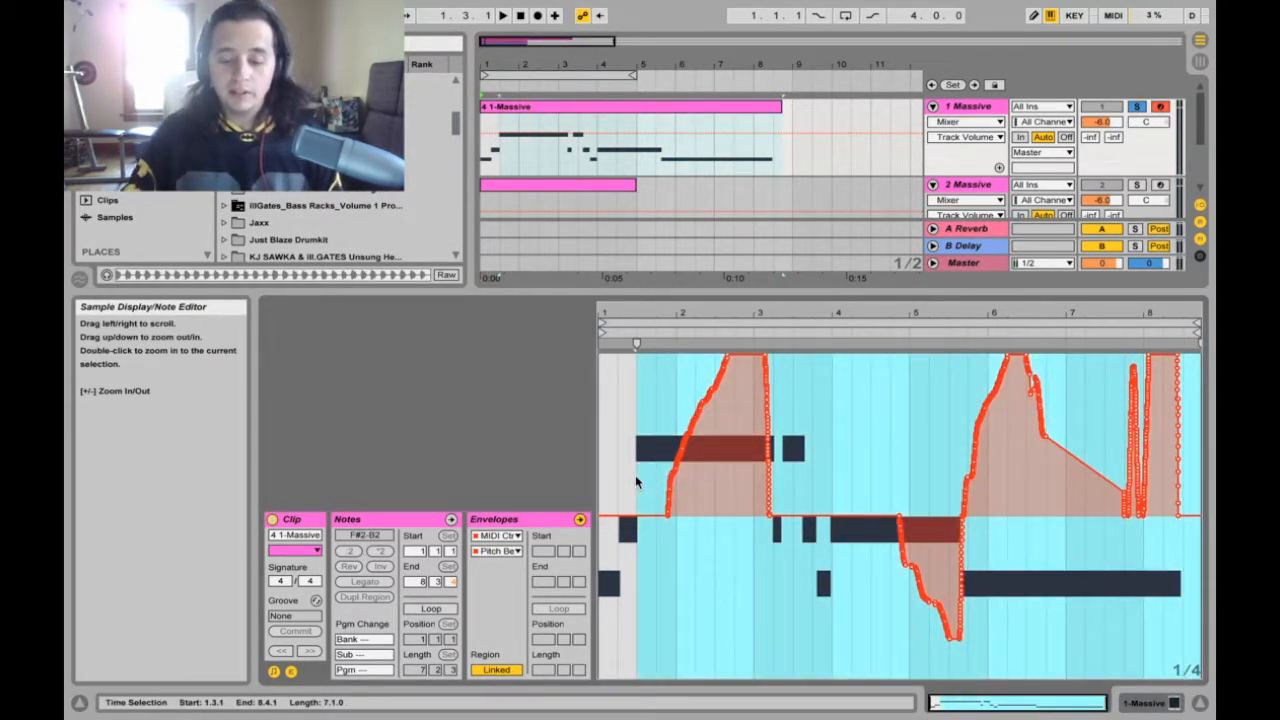
{"action": "key", "text": "Delete"}
{"action": "left_click", "coordinate": [634, 517]}
{"action": "left_click_drag", "start_coordinate": [757, 519], "coordinate": [773, 380]}
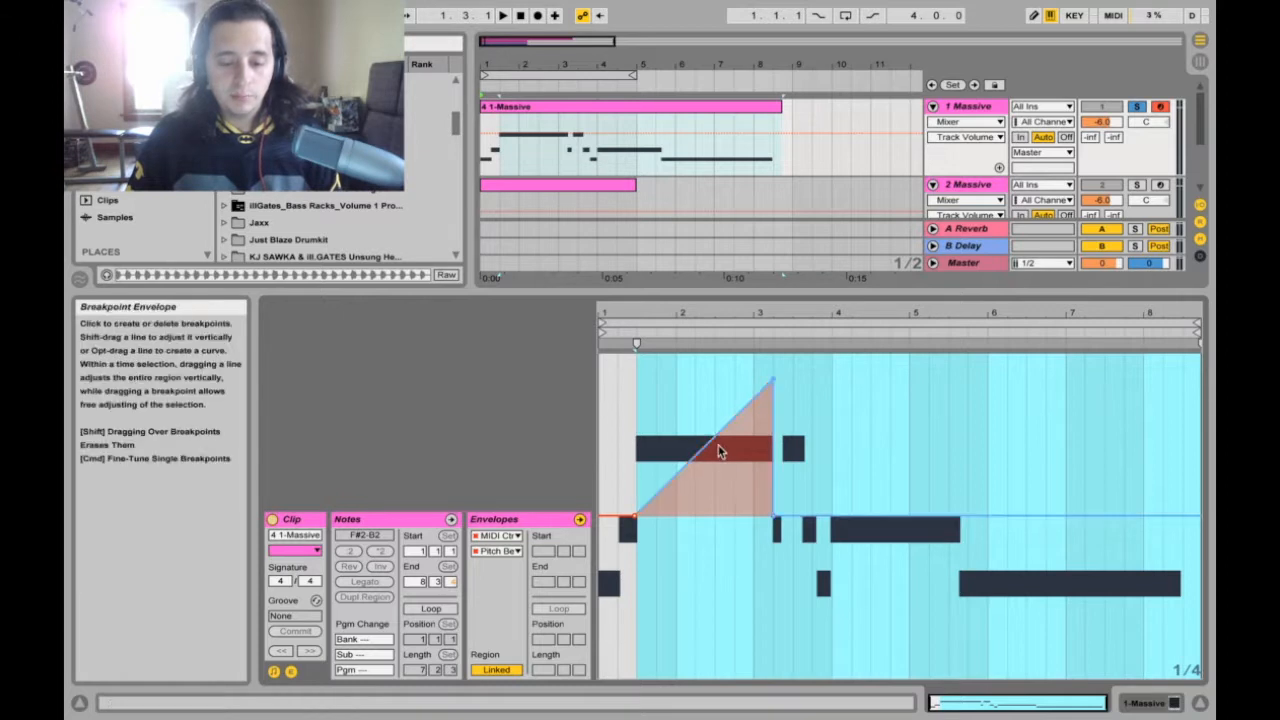
{"action": "left_click_drag", "start_coordinate": [724, 452], "coordinate": [722, 420]}
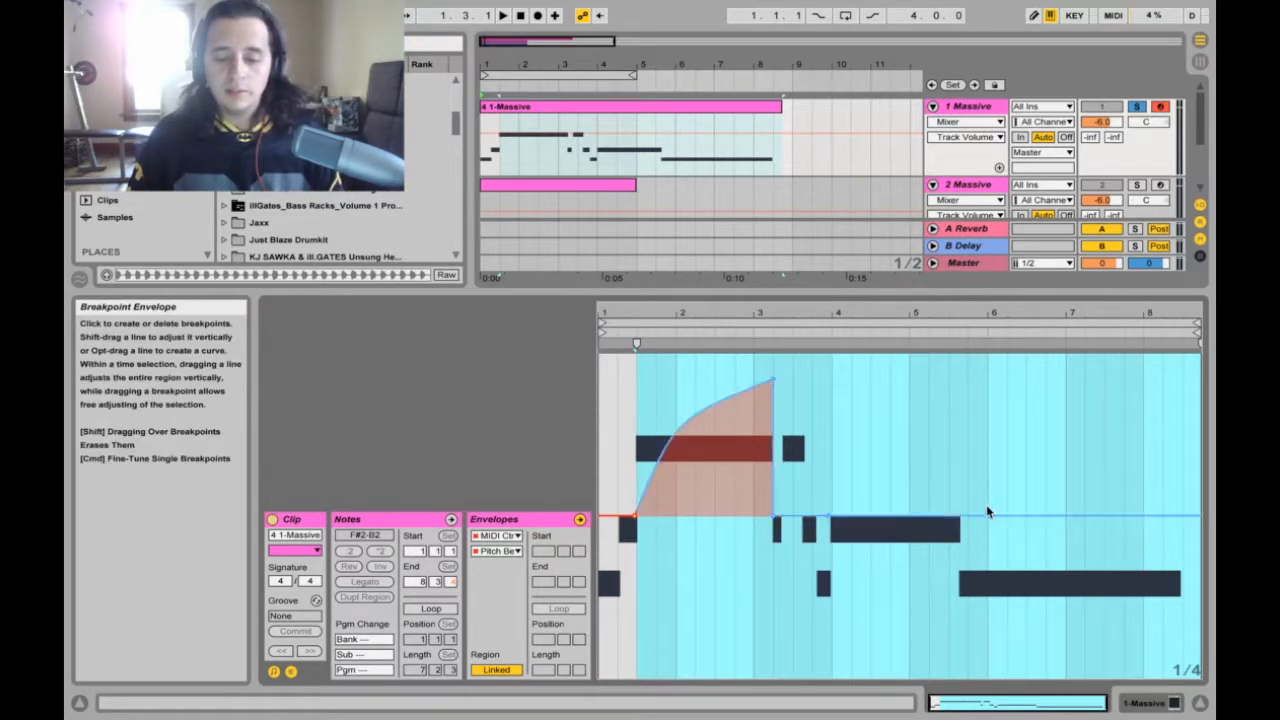
Step: Draw a downward zigzag in the pitch bend envelope across the long note between bars 4 and 6, and play the clip back
{"action": "left_click_drag", "start_coordinate": [926, 520], "coordinate": [926, 600]}
{"action": "mouse_move", "coordinate": [830, 604]}
{"action": "left_mouse_down"}
{"action": "mouse_move", "coordinate": [830, 621]}
{"action": "mouse_move", "coordinate": [845, 514]}
{"action": "mouse_move", "coordinate": [857, 516]}
{"action": "mouse_move", "coordinate": [868, 572]}
{"action": "mouse_move", "coordinate": [858, 620]}
{"action": "mouse_move", "coordinate": [888, 569]}
{"action": "mouse_move", "coordinate": [889, 590]}
{"action": "mouse_move", "coordinate": [870, 532]}
{"action": "mouse_move", "coordinate": [883, 514]}
{"action": "mouse_move", "coordinate": [963, 552]}
{"action": "mouse_move", "coordinate": [963, 638]}
{"action": "left_mouse_up"}
{"action": "left_click", "coordinate": [916, 542]}
{"action": "left_click_drag", "start_coordinate": [927, 584], "coordinate": [890, 636]}
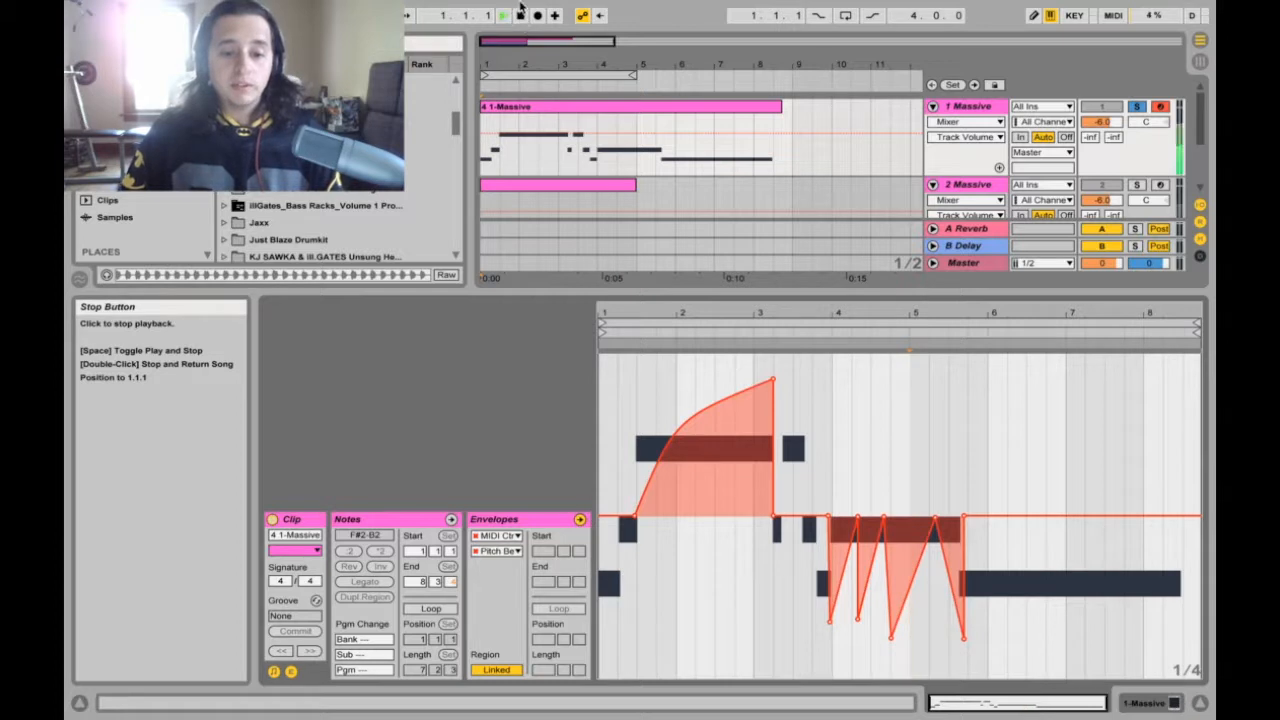
{"action": "key", "text": "space"}
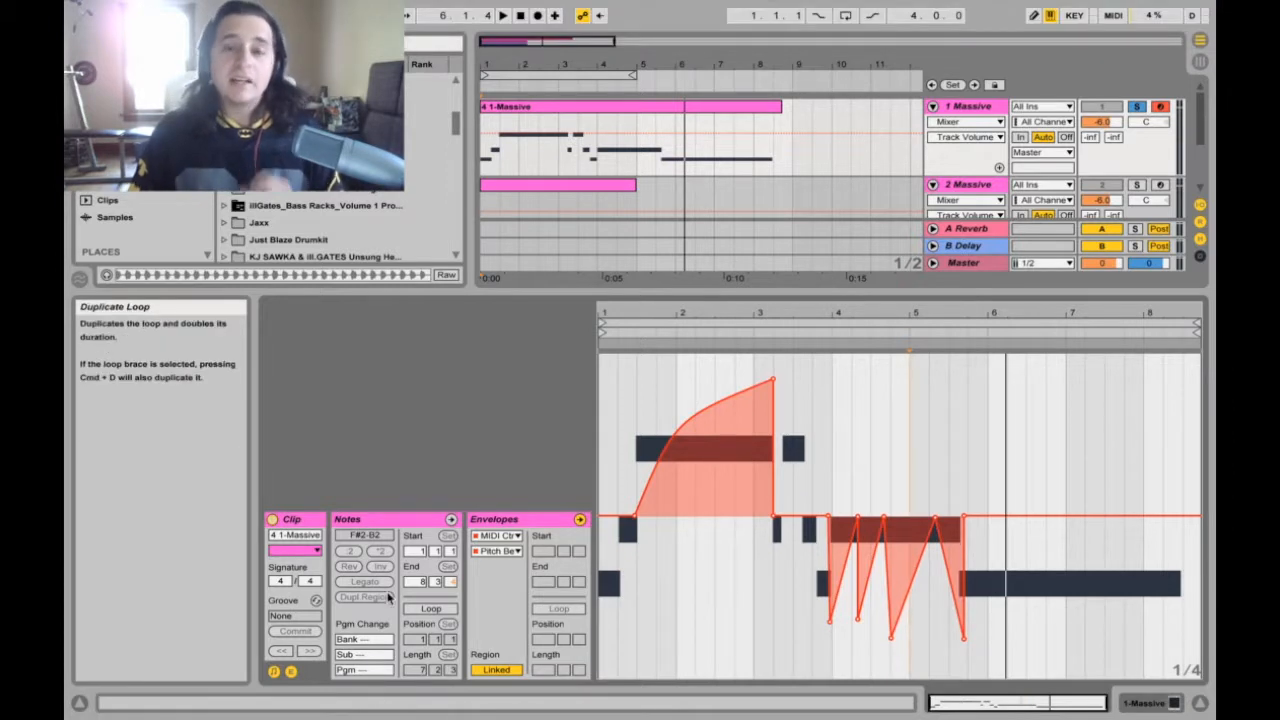
Step: Review the MIDI controllers available for the clip's envelope
{"action": "left_click", "coordinate": [500, 551]}
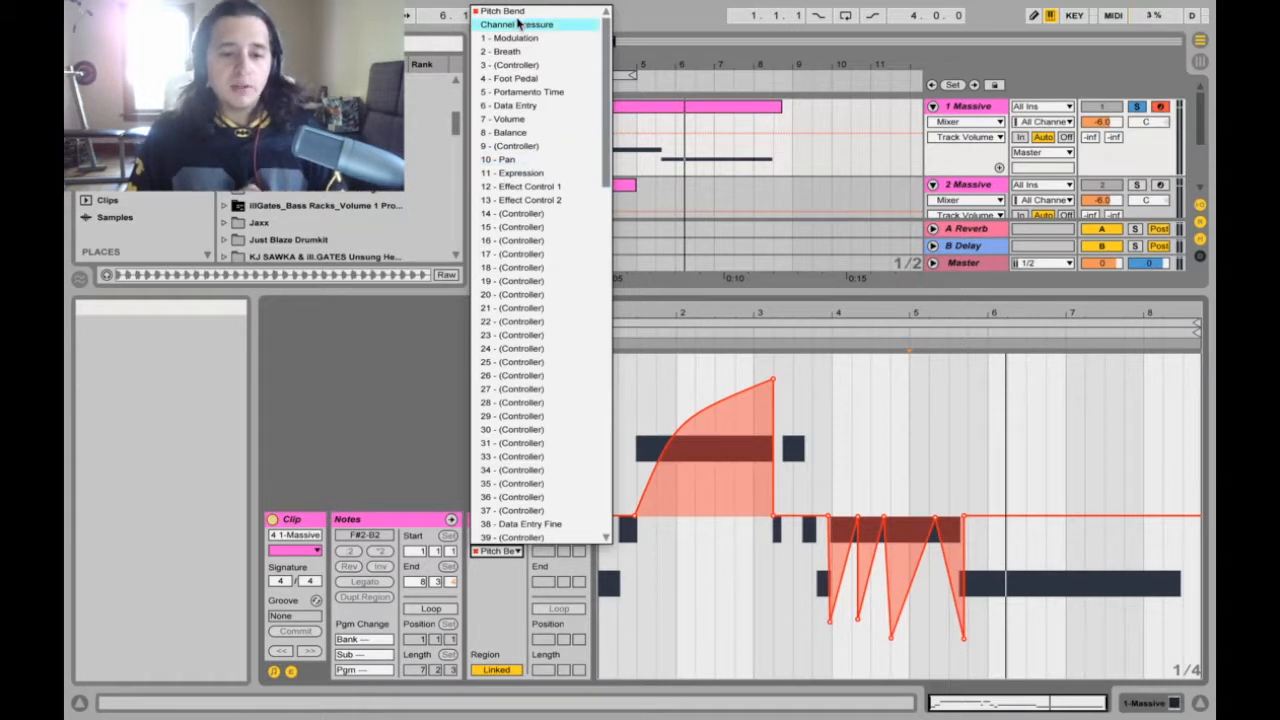
{"action": "left_click", "coordinate": [514, 363]}
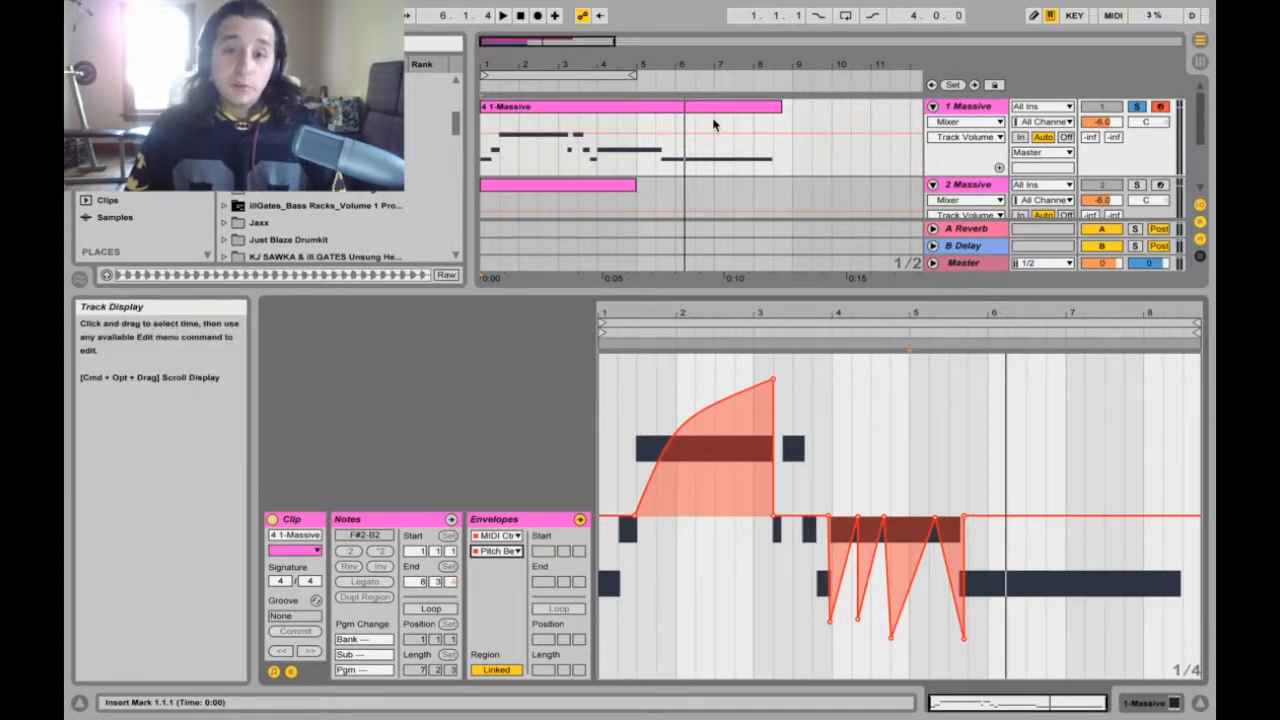
Step: Solo the 2 Massive track and play back its sustained F#1 clip
{"action": "left_click", "coordinate": [983, 187]}
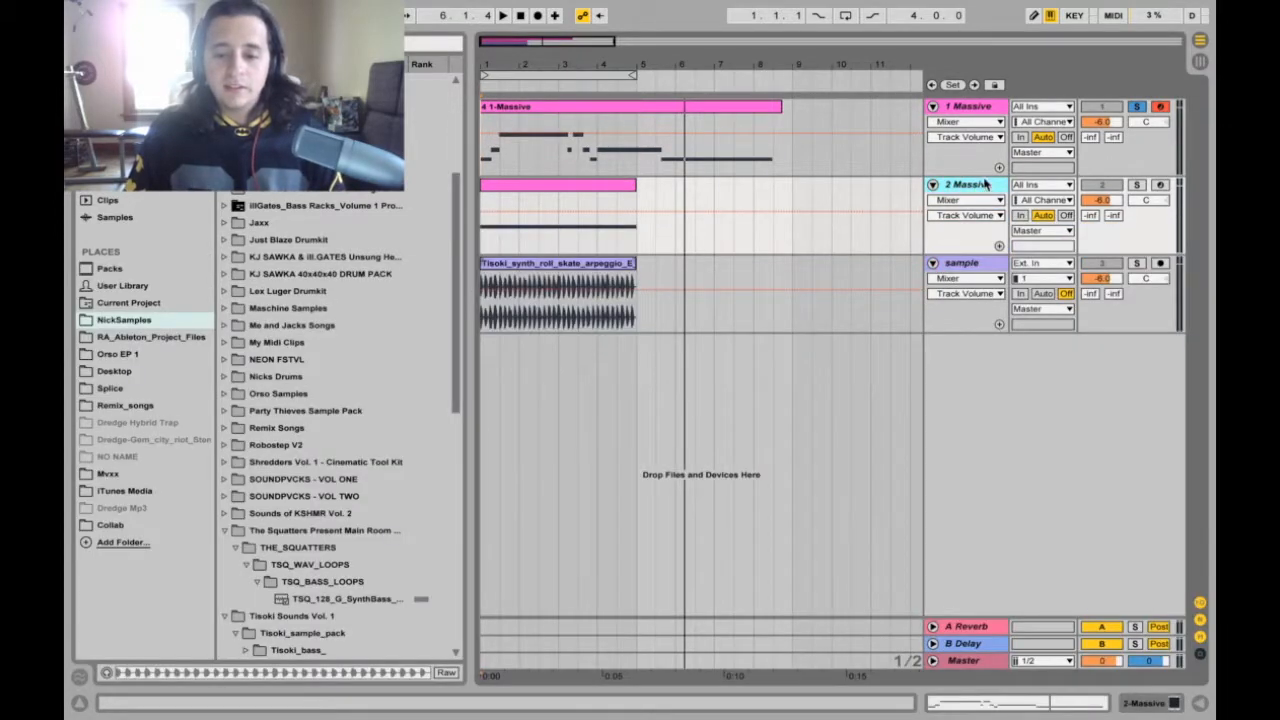
{"action": "left_click", "coordinate": [1137, 186]}
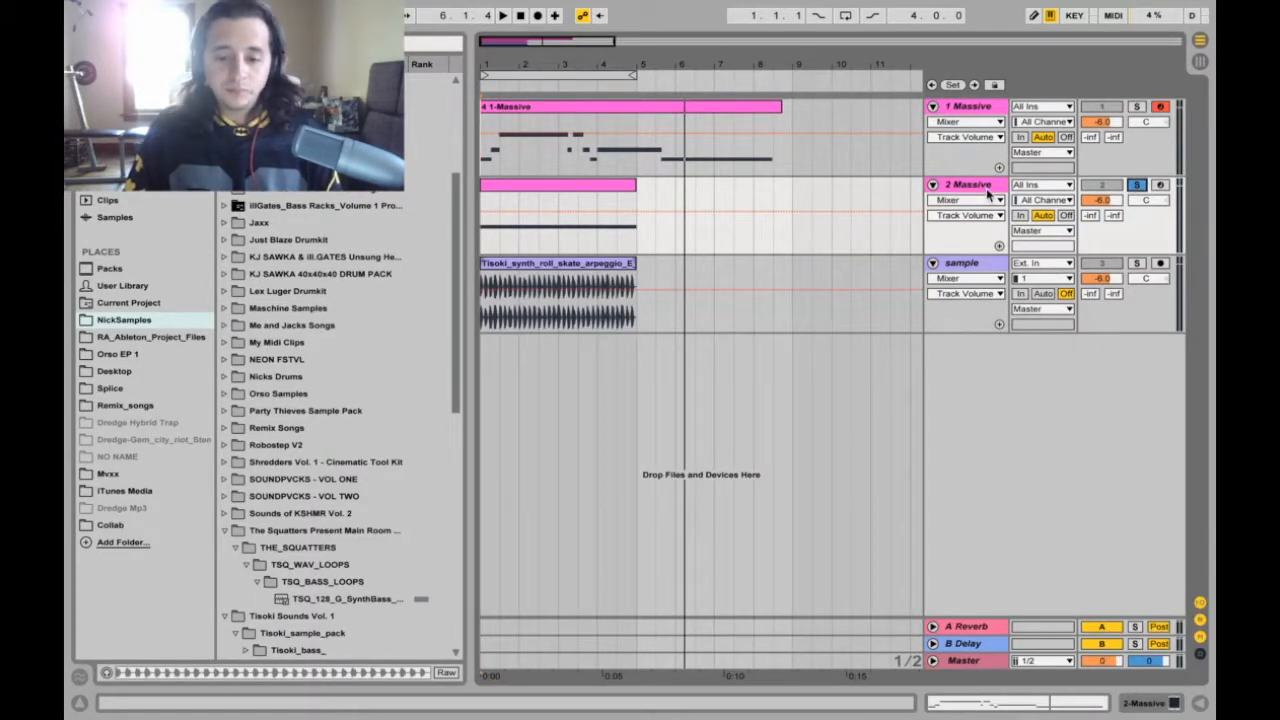
{"action": "double_click", "coordinate": [614, 194]}
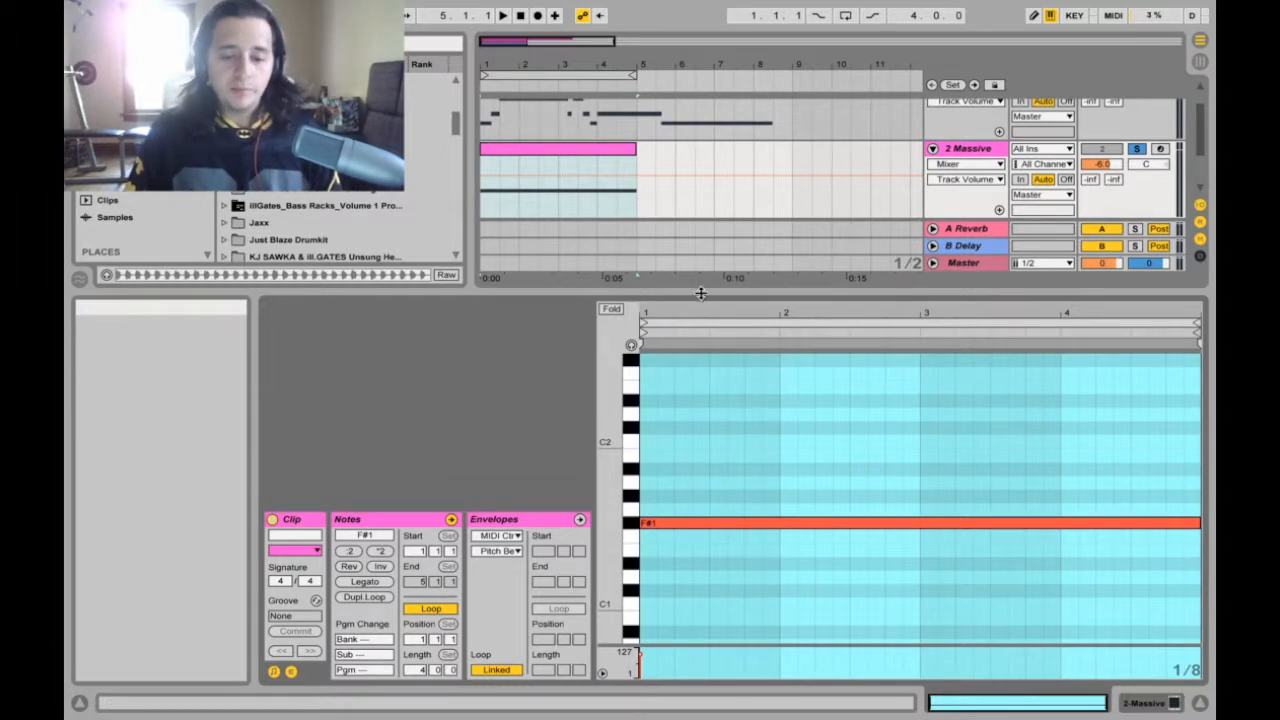
{"action": "left_click_drag", "start_coordinate": [701, 293], "coordinate": [701, 688]}
{"action": "left_click", "coordinate": [984, 187]}
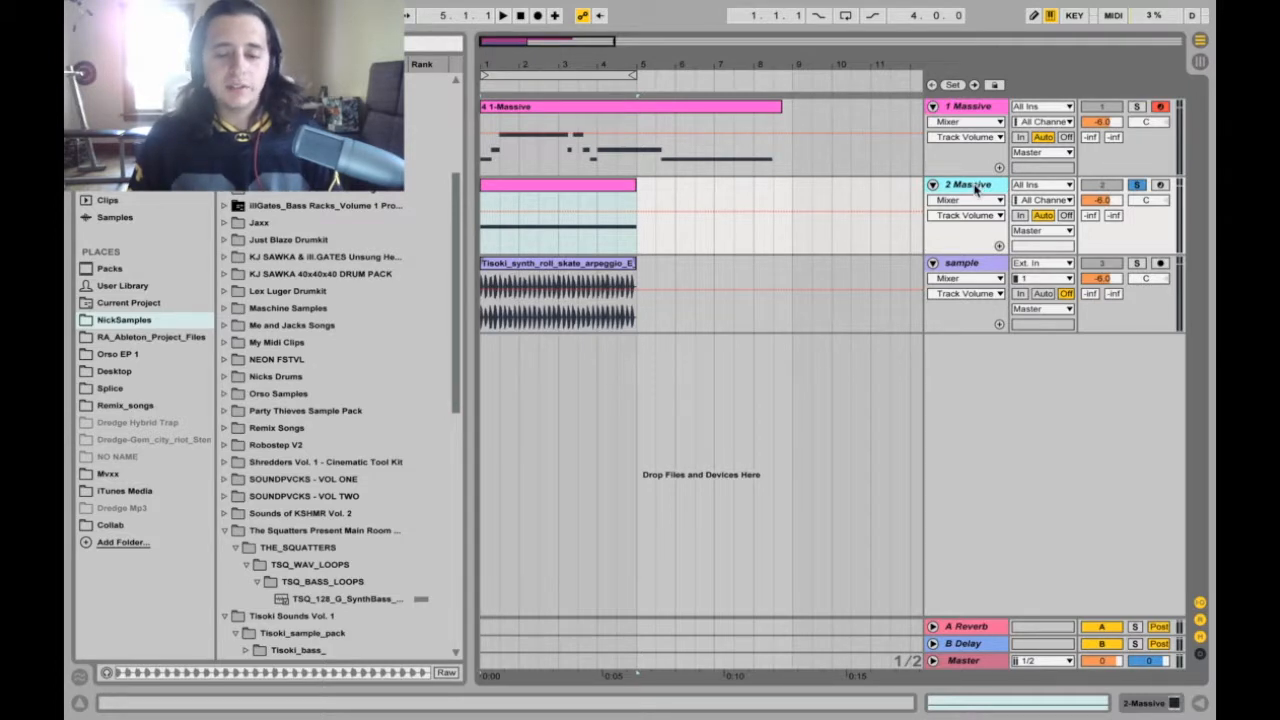
{"action": "key", "text": "space"}
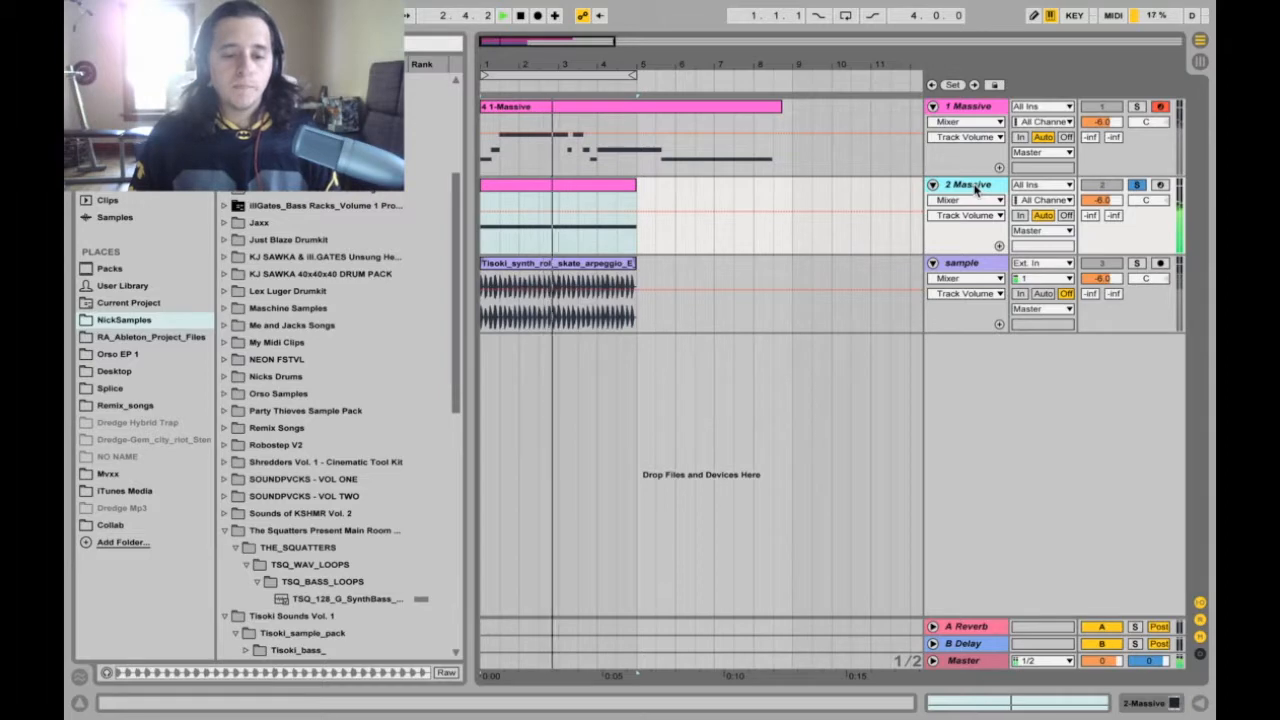
{"action": "key", "text": "space"}
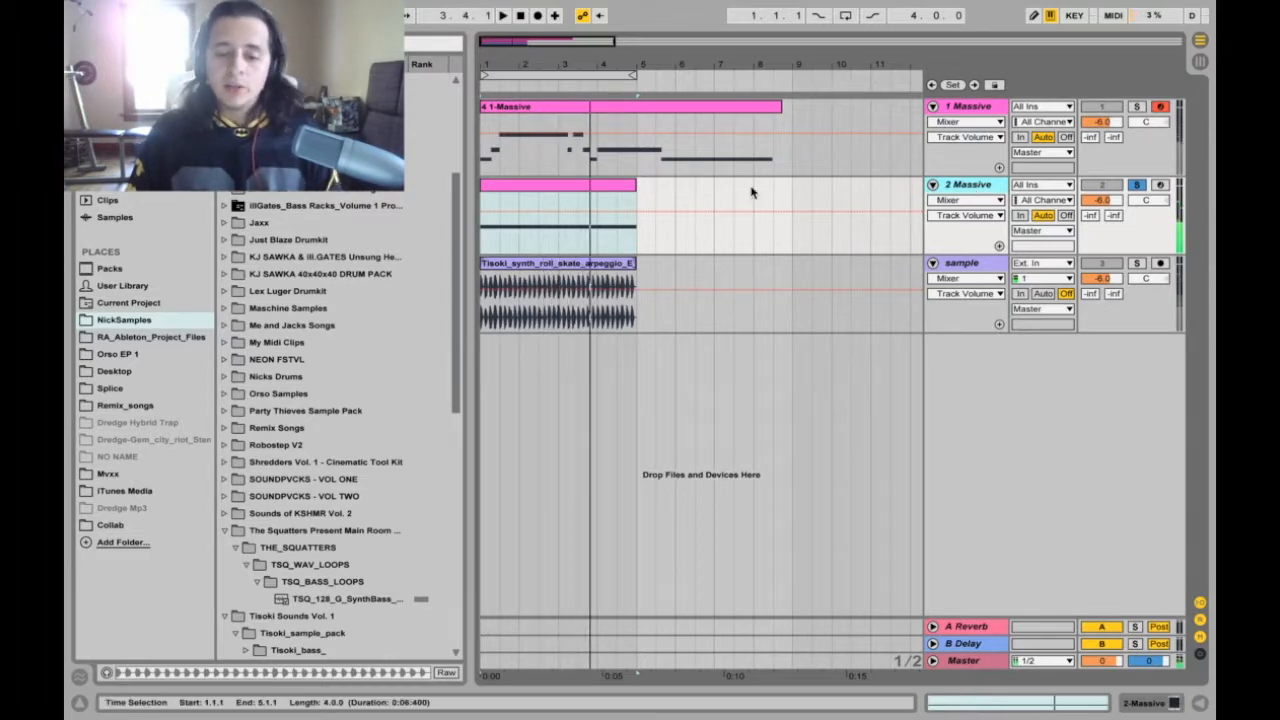
Step: Draw a straight pitch bend ramp in the 2 Massive clip, rising from zero at the start to 8191 at the end, and play it back
{"action": "double_click", "coordinate": [617, 190]}
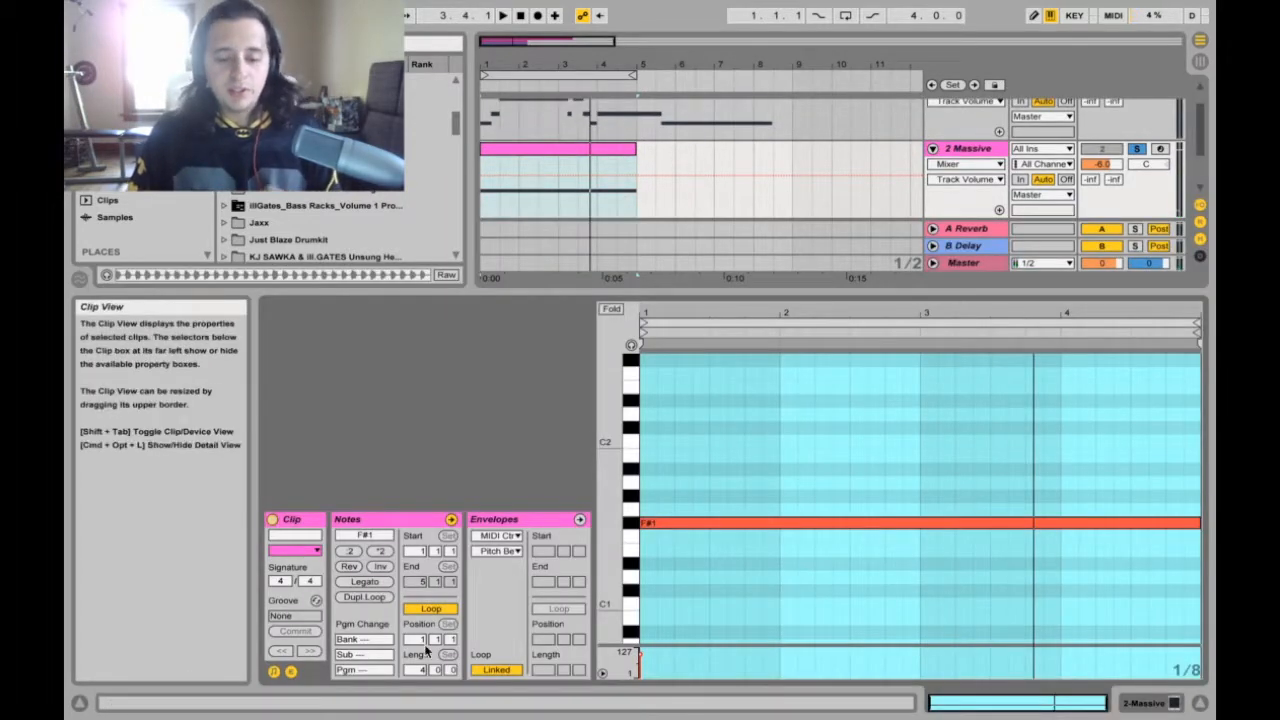
{"action": "left_click", "coordinate": [291, 672]}
{"action": "left_click", "coordinate": [291, 672]}
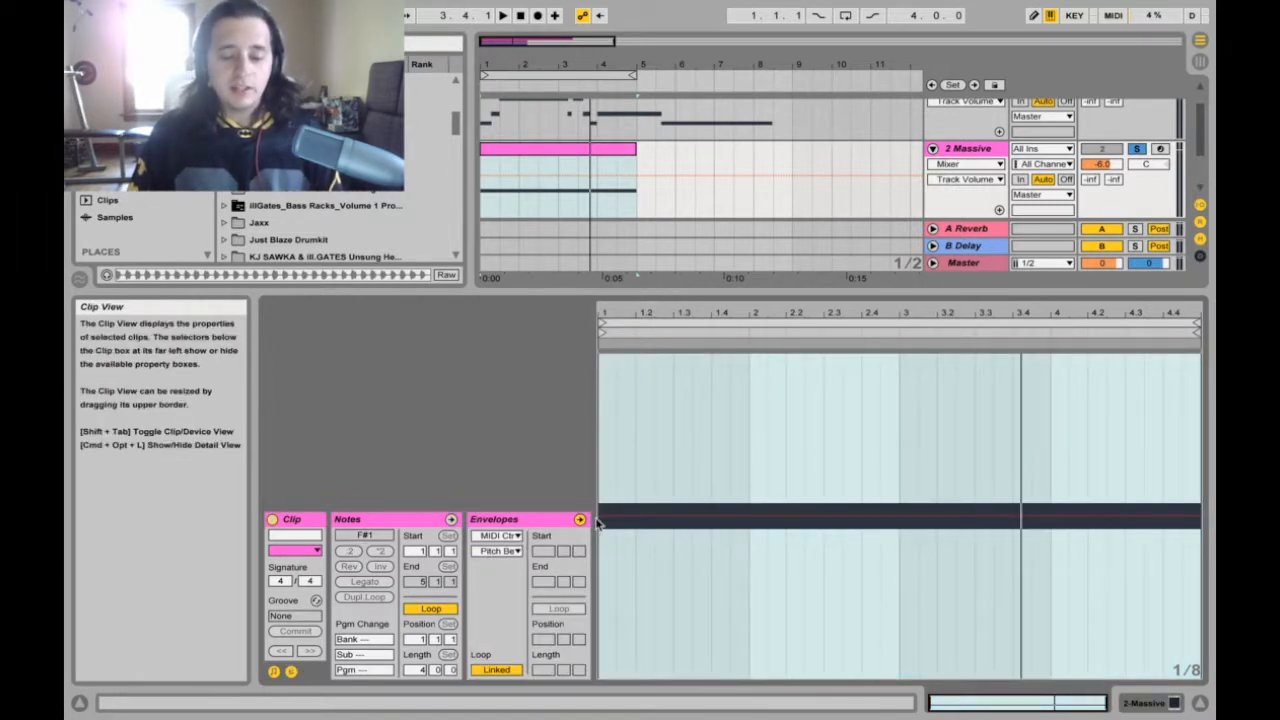
{"action": "left_click", "coordinate": [1198, 516]}
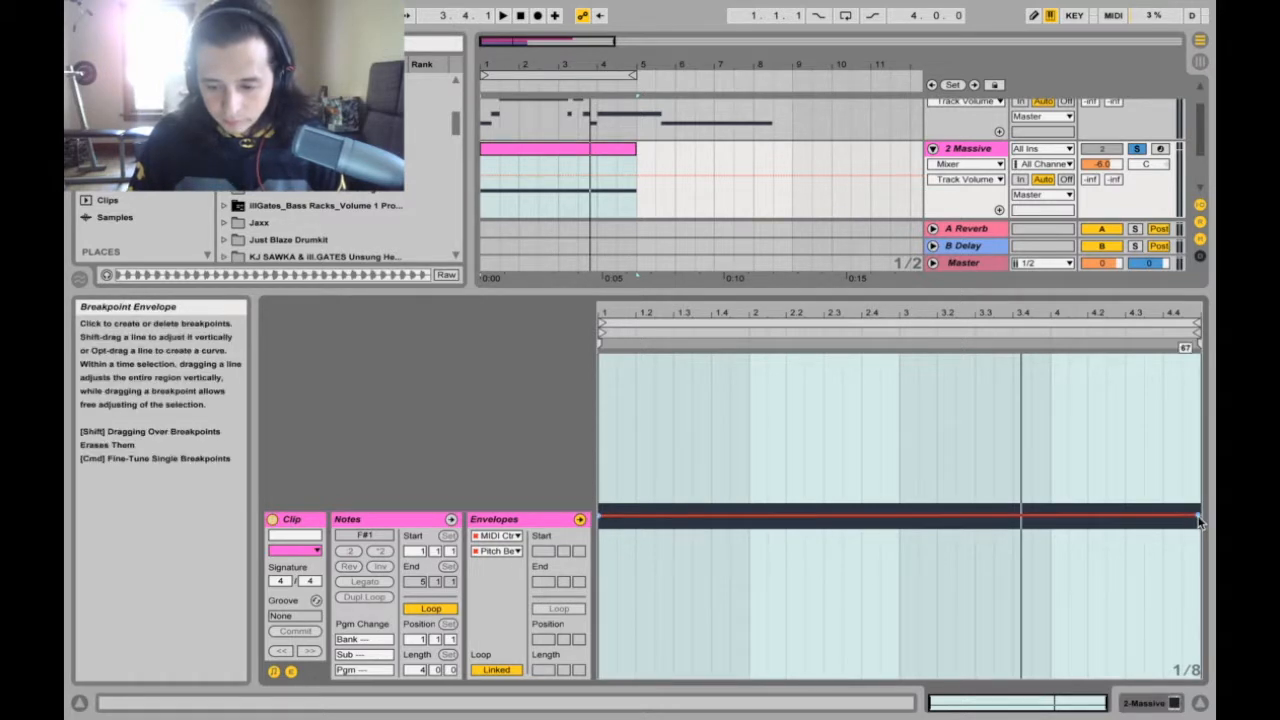
{"action": "left_click_drag", "start_coordinate": [1200, 518], "coordinate": [1202, 360]}
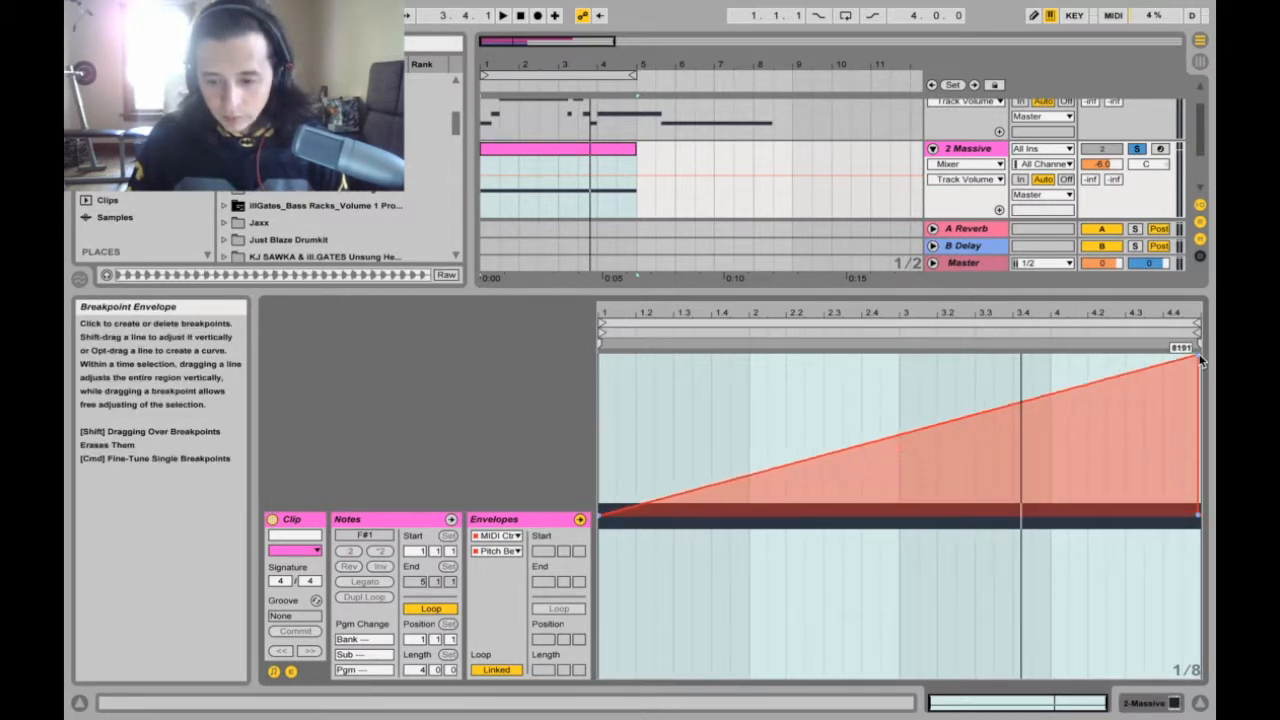
{"action": "key", "text": "space"}
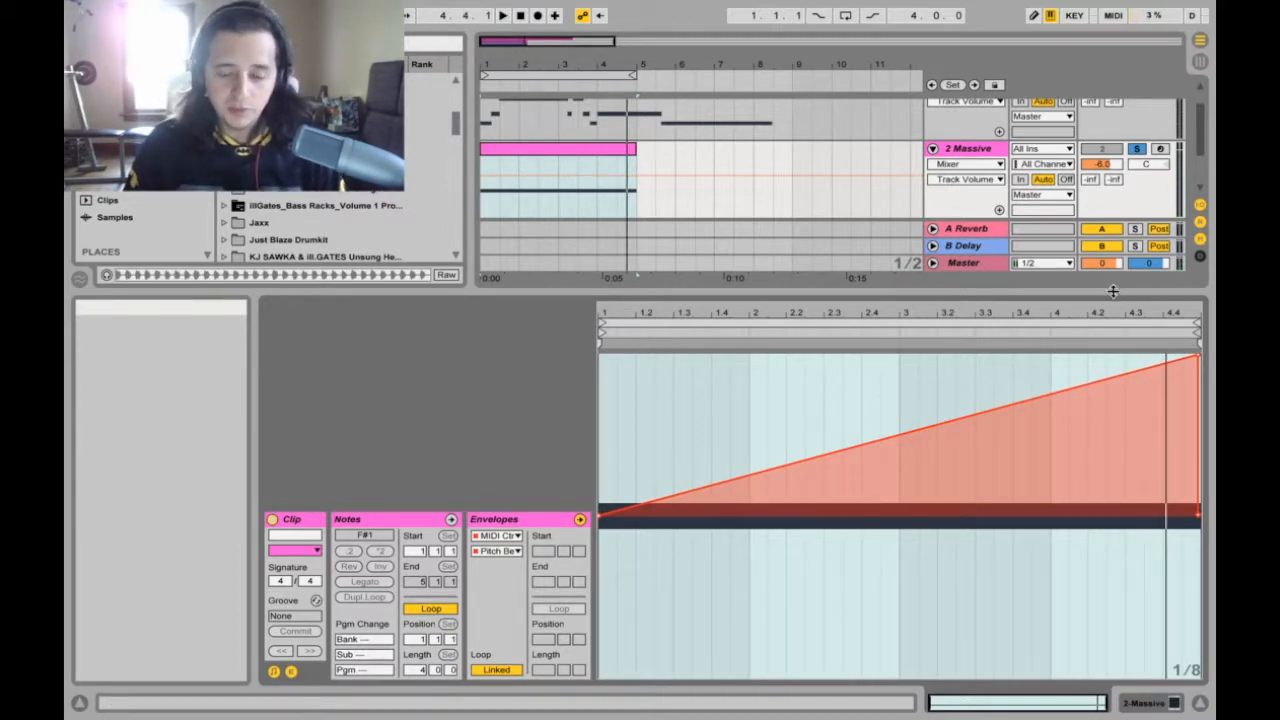
Step: Open the Massive instrument on the 2 Massive track and show its oscillator pitchbend settings
{"action": "double_click", "coordinate": [992, 149]}
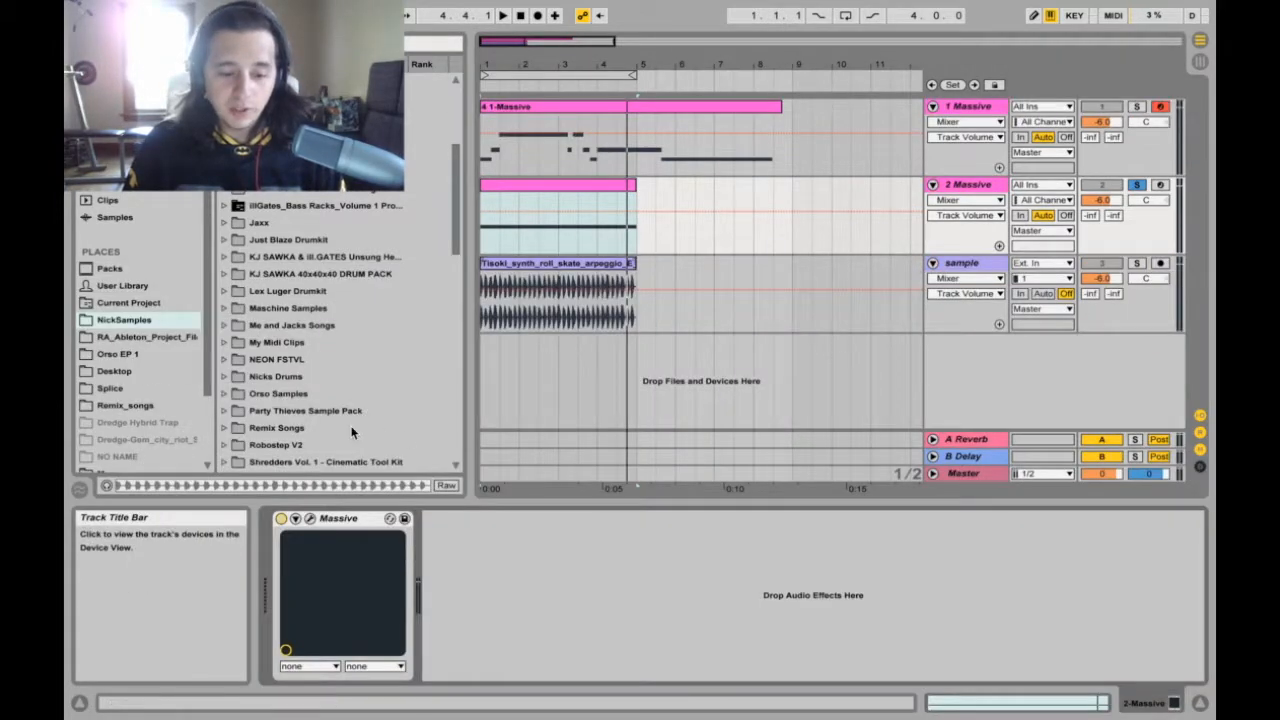
{"action": "left_click", "coordinate": [309, 518]}
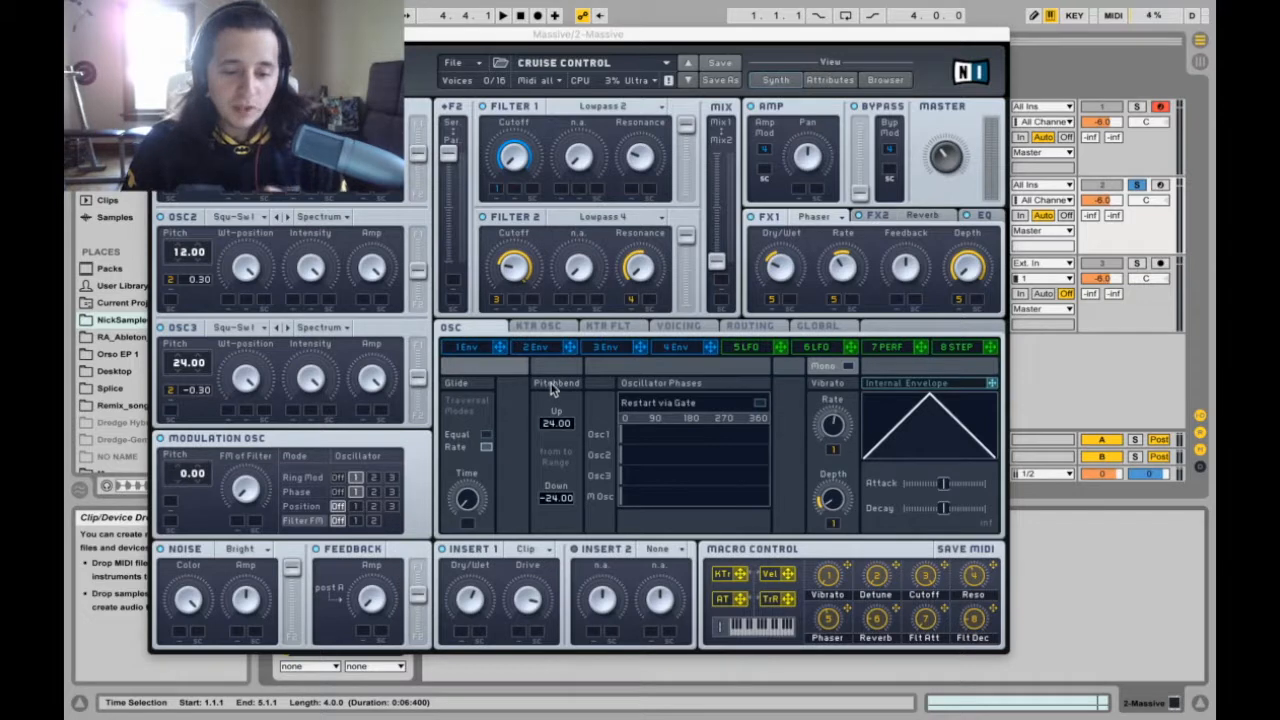
{"action": "left_click", "coordinate": [557, 382]}
{"action": "left_click", "coordinate": [539, 327]}
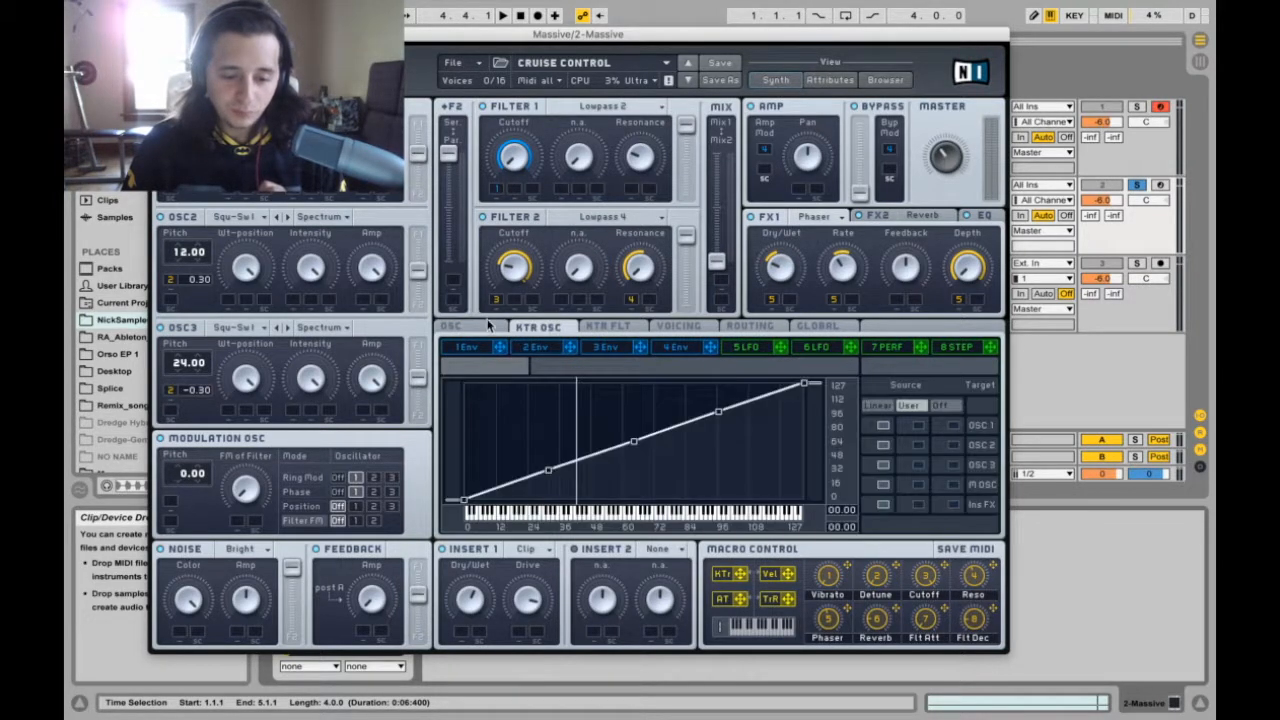
{"action": "left_click", "coordinate": [477, 330]}
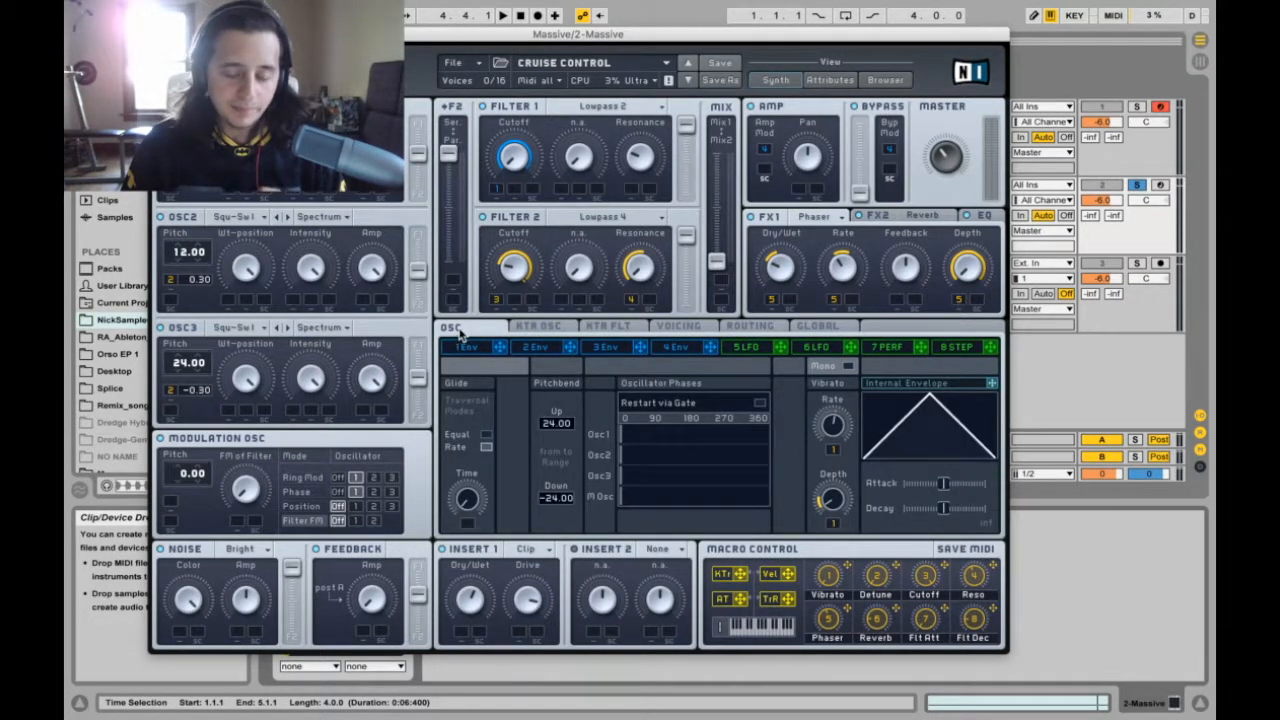
Step: Set Massive's pitchbend range to 2.00 up and -2.08 down, and play the clip to hear the bend
{"action": "mouse_move", "coordinate": [556, 423]}
{"action": "left_mouse_down"}
{"action": "mouse_move", "coordinate": [555, 470]}
{"action": "mouse_move", "coordinate": [561, 448]}
{"action": "left_mouse_up"}
{"action": "left_click_drag", "start_coordinate": [554, 505], "coordinate": [563, 458]}
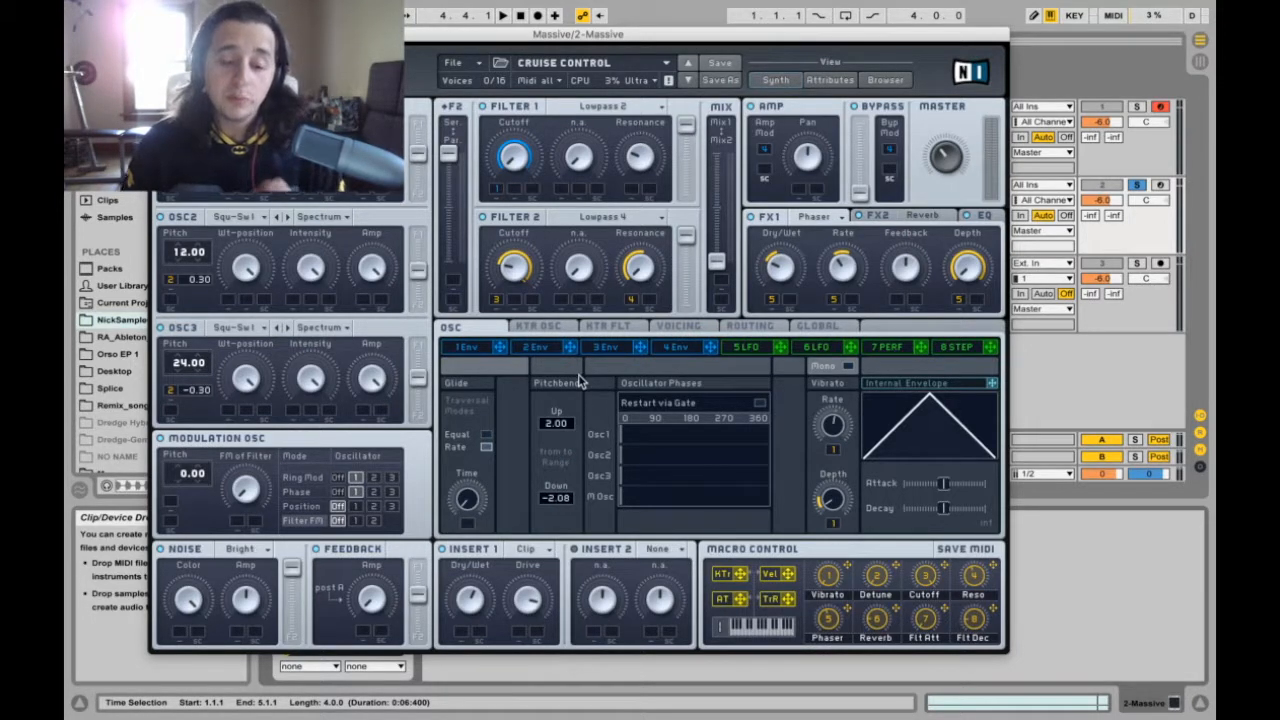
{"action": "key", "text": "space"}
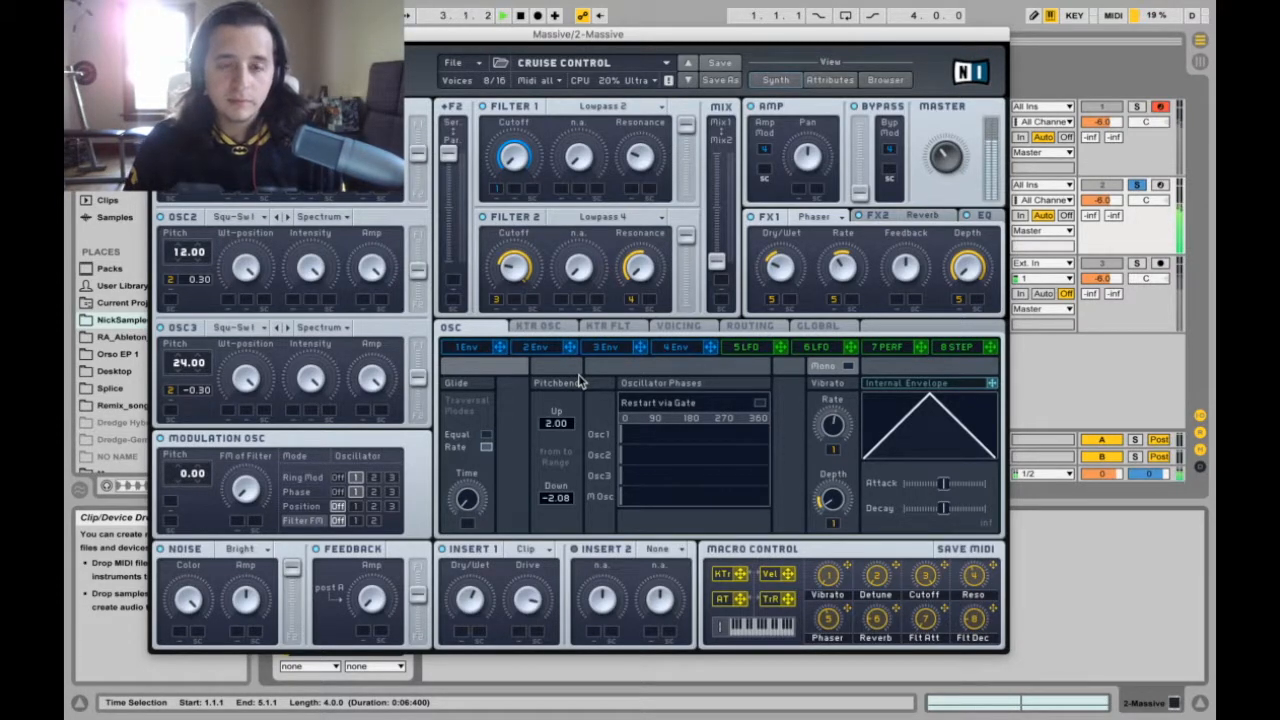
{"action": "key", "text": "space"}
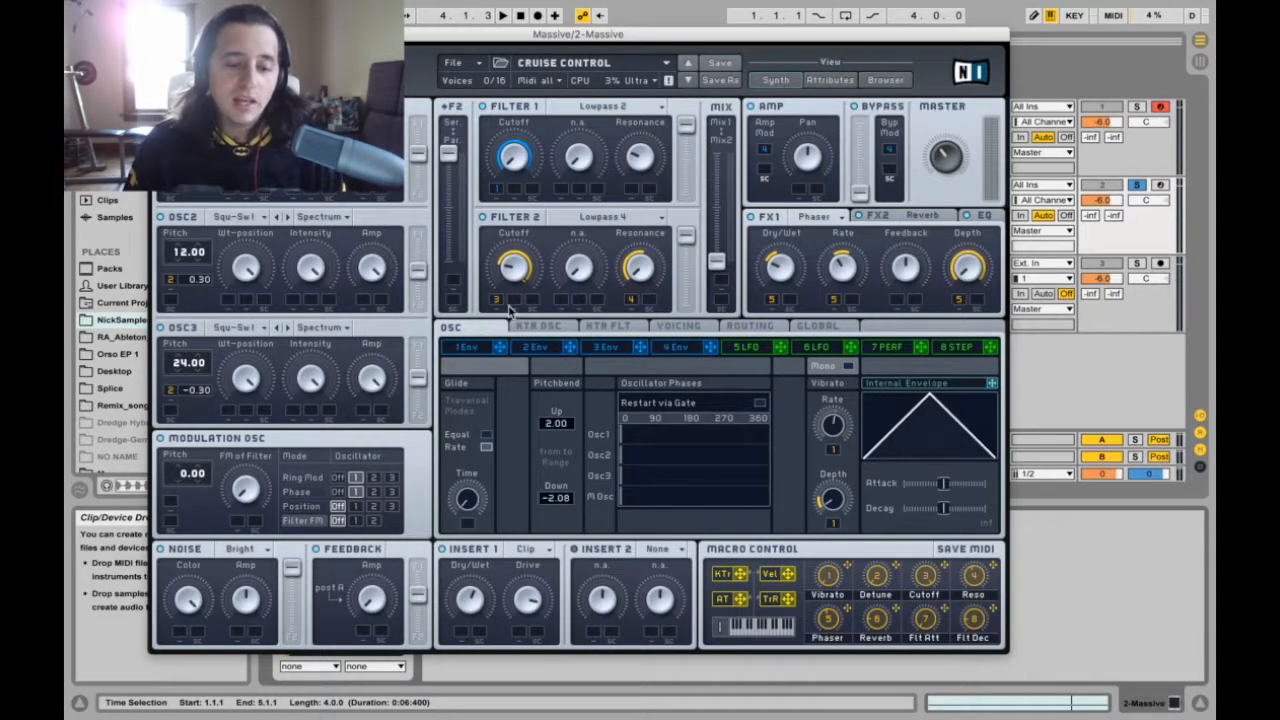
Step: Step through Massive's presets to load NEON LIGHTS and play the clip with it
{"action": "left_click", "coordinate": [688, 80]}
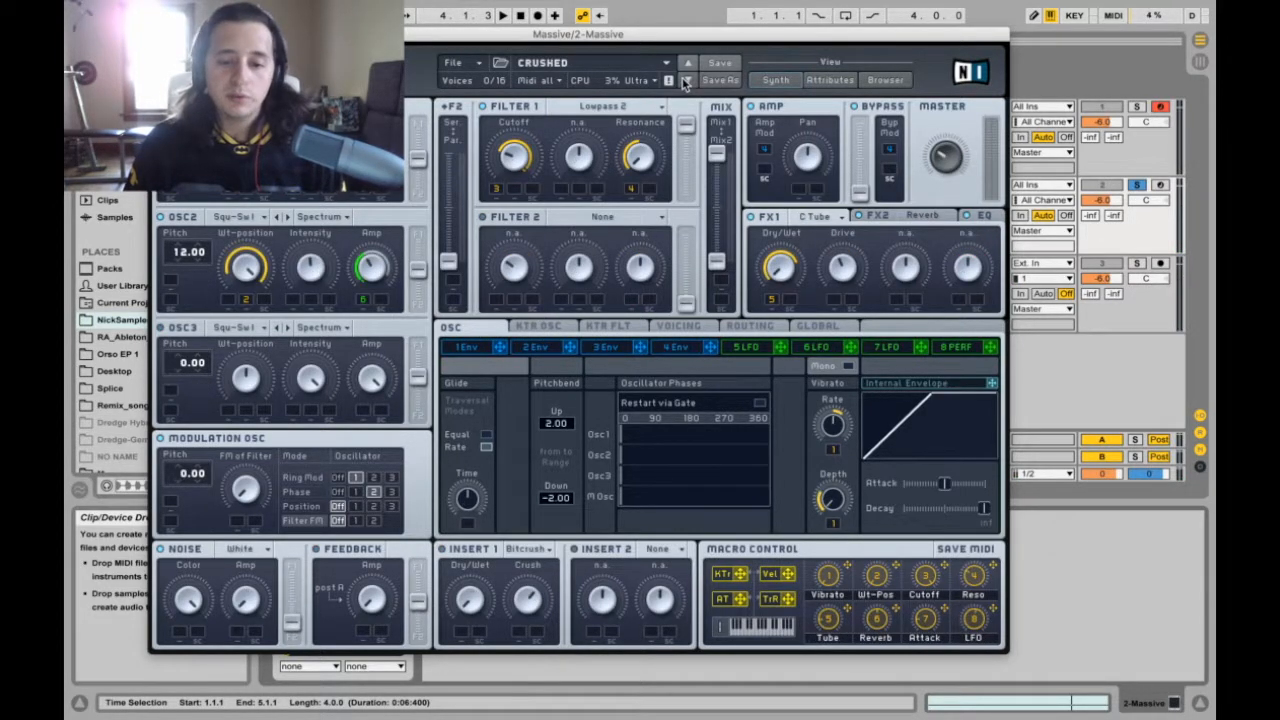
{"action": "left_click", "coordinate": [688, 80]}
{"action": "key", "text": "space"}
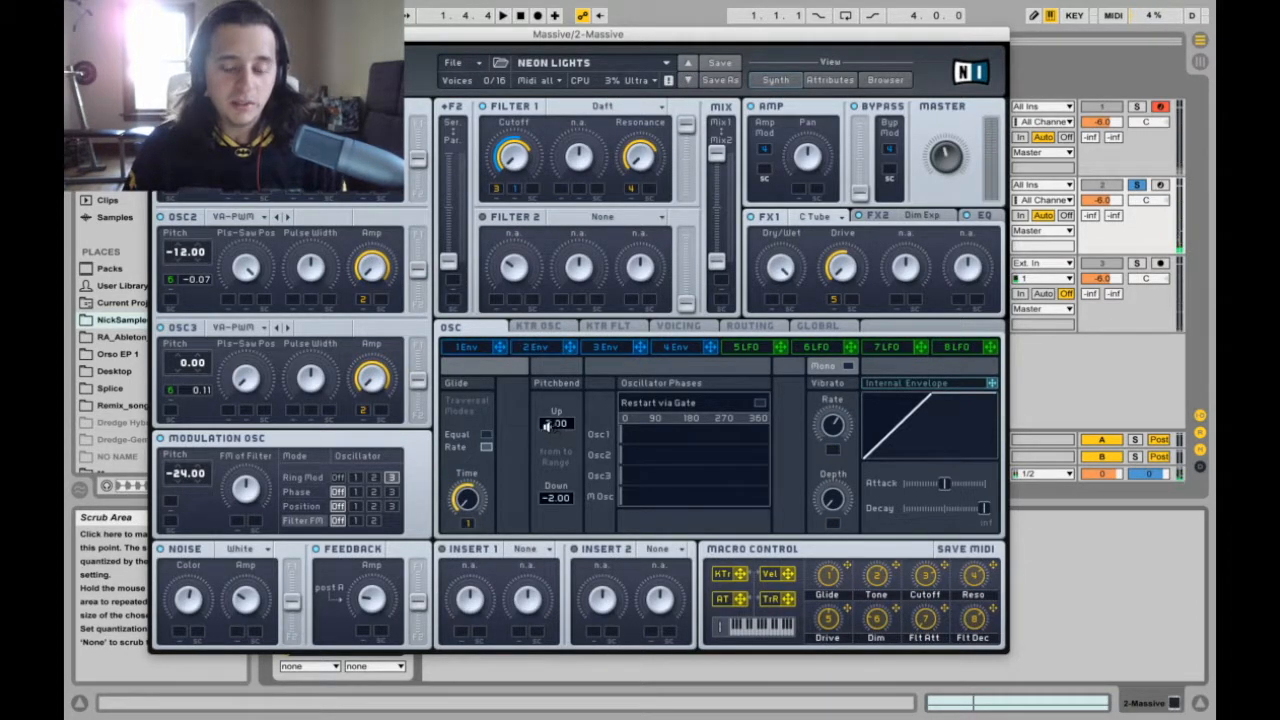
Step: Set Massive's pitchbend range to 24.00 up and -24.00 down, and close the instrument's window
{"action": "left_click_drag", "start_coordinate": [547, 423], "coordinate": [551, 249]}
{"action": "left_click_drag", "start_coordinate": [547, 497], "coordinate": [564, 600]}
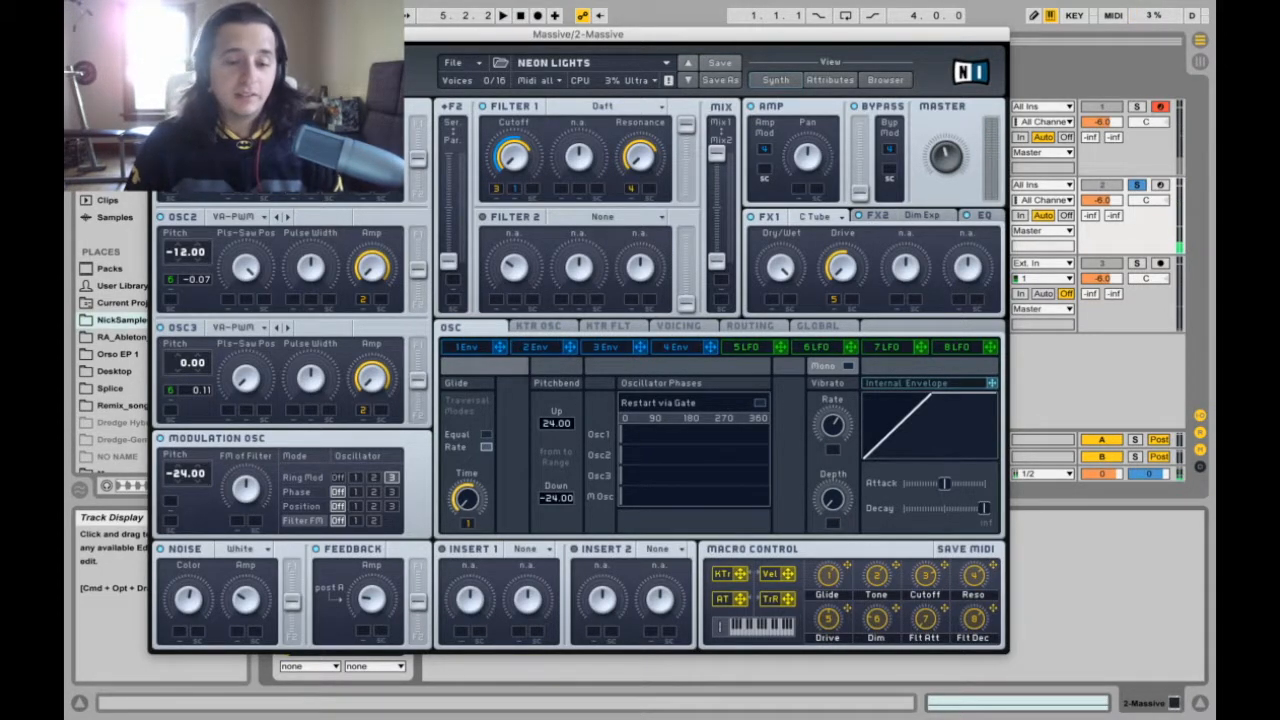
{"action": "left_click", "coordinate": [160, 34]}
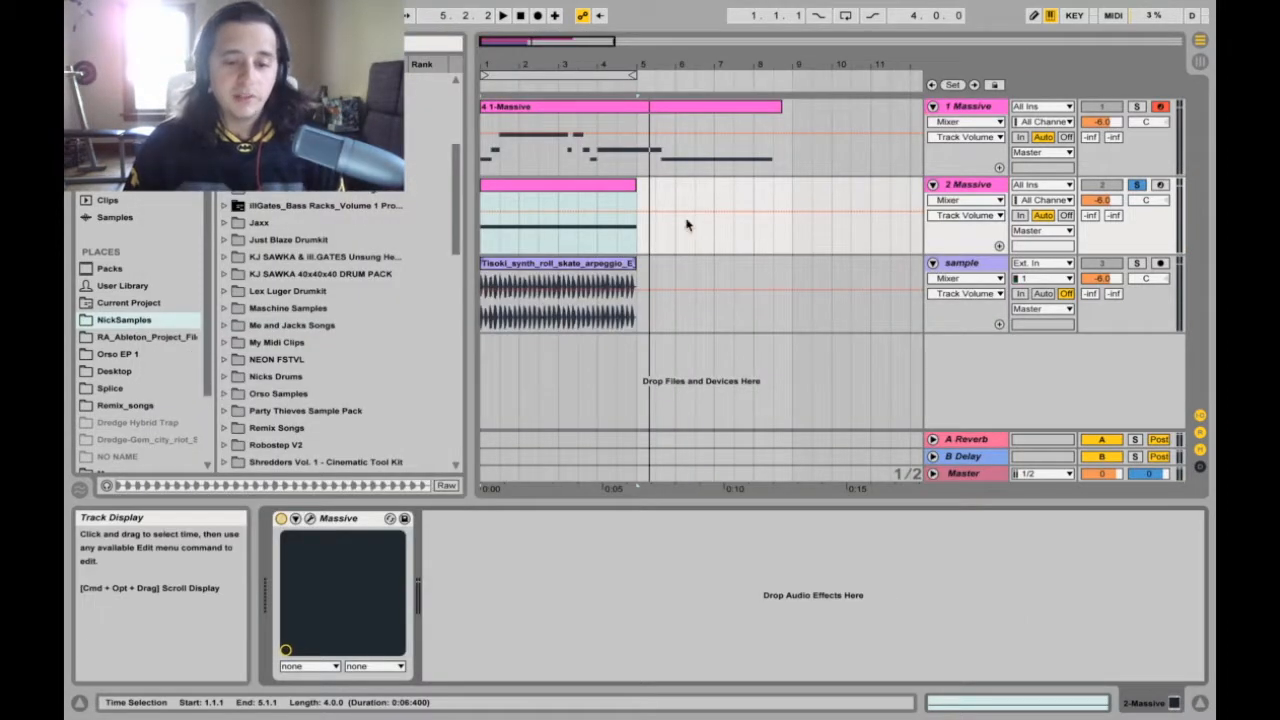
Step: Unsolo the 2 Massive track, solo the sample track, play its arpeggio clip and view the clip's waveform
{"action": "left_click", "coordinate": [998, 189]}
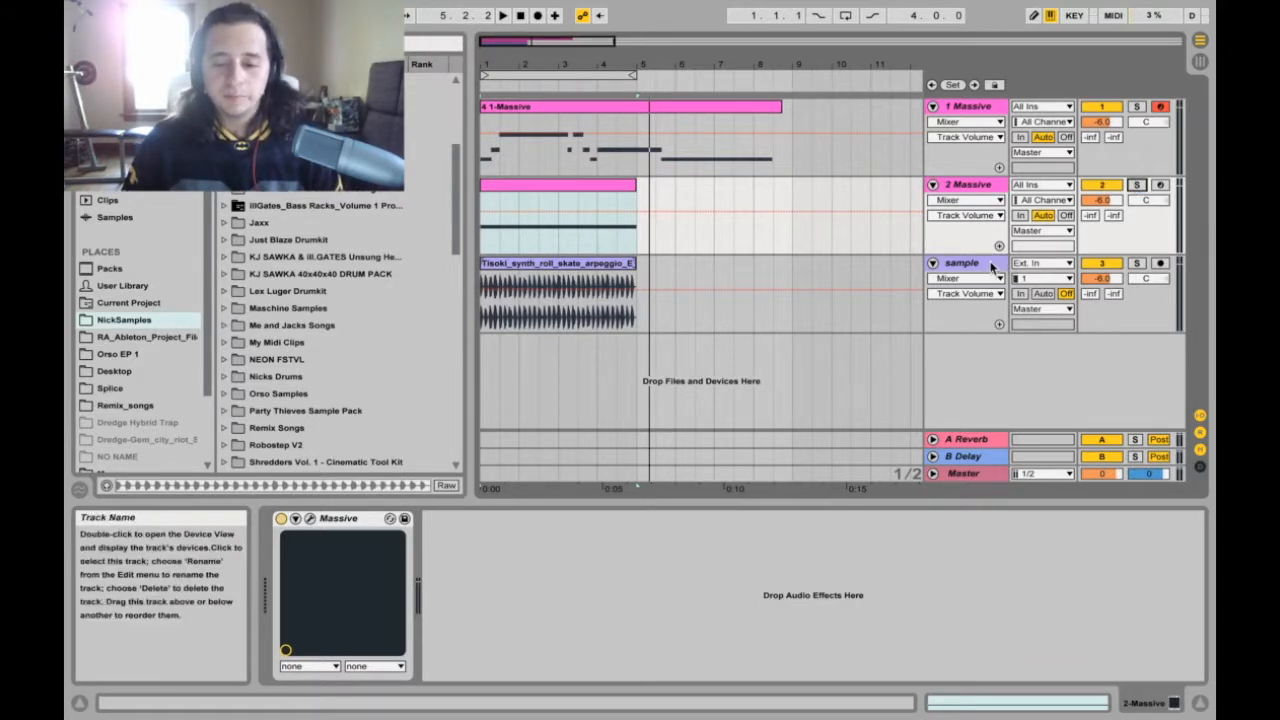
{"action": "left_click", "coordinate": [875, 279]}
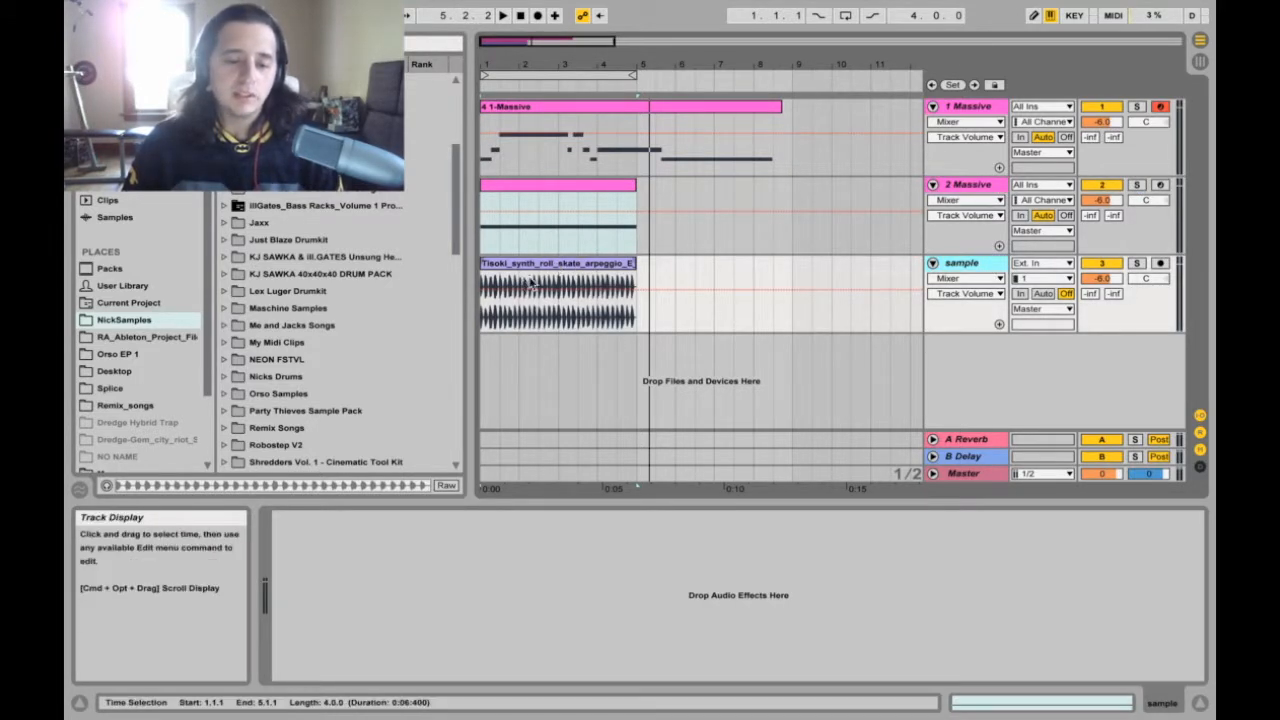
{"action": "left_click", "coordinate": [600, 266]}
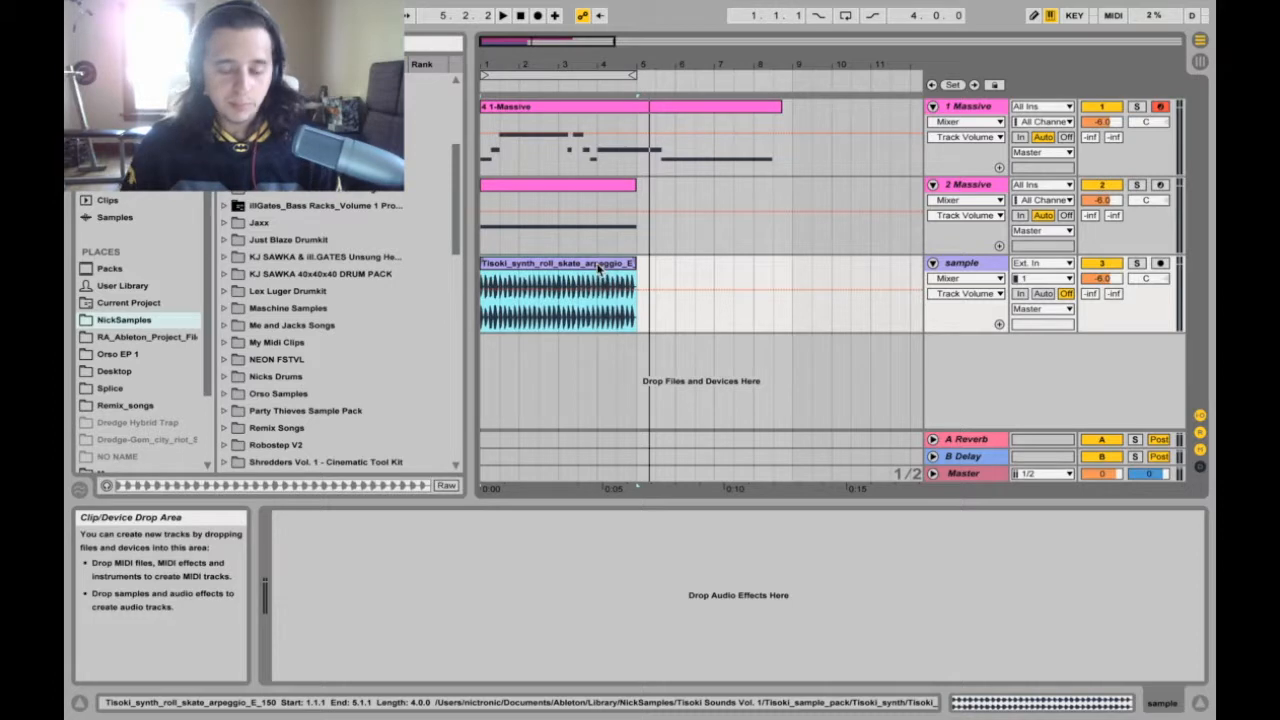
{"action": "left_click", "coordinate": [1138, 263]}
{"action": "key", "text": "space"}
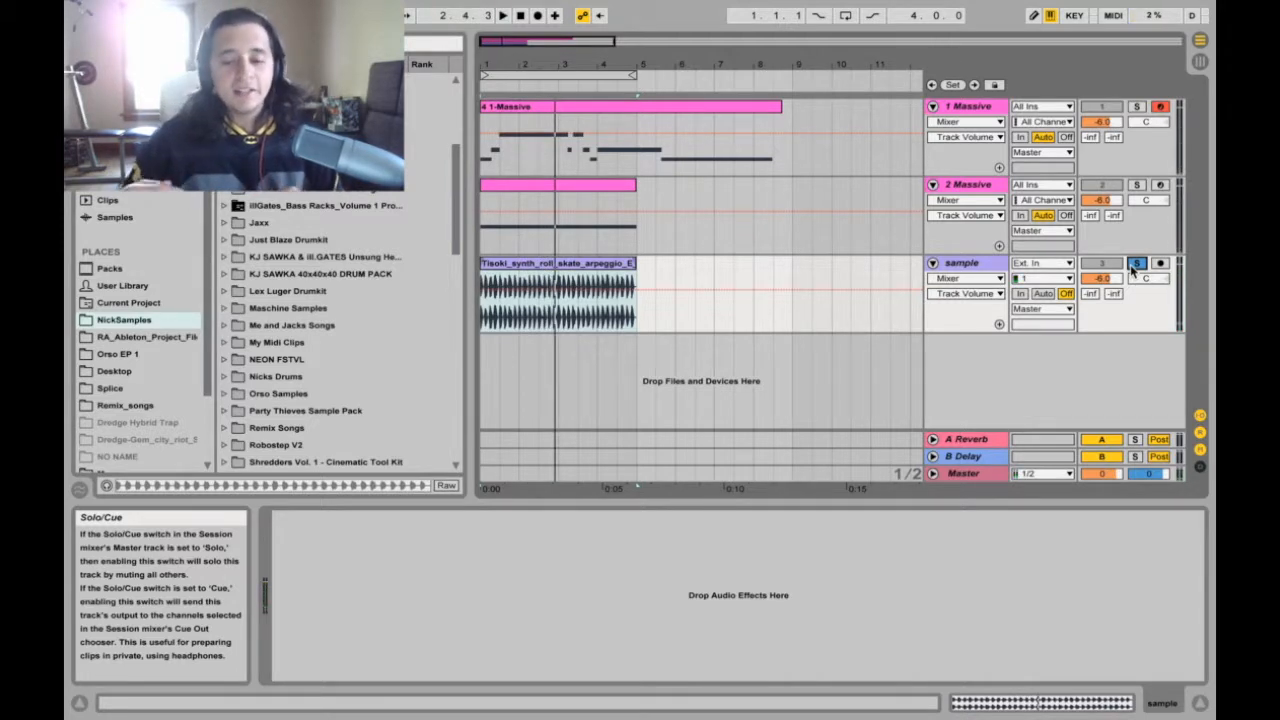
{"action": "double_click", "coordinate": [561, 263]}
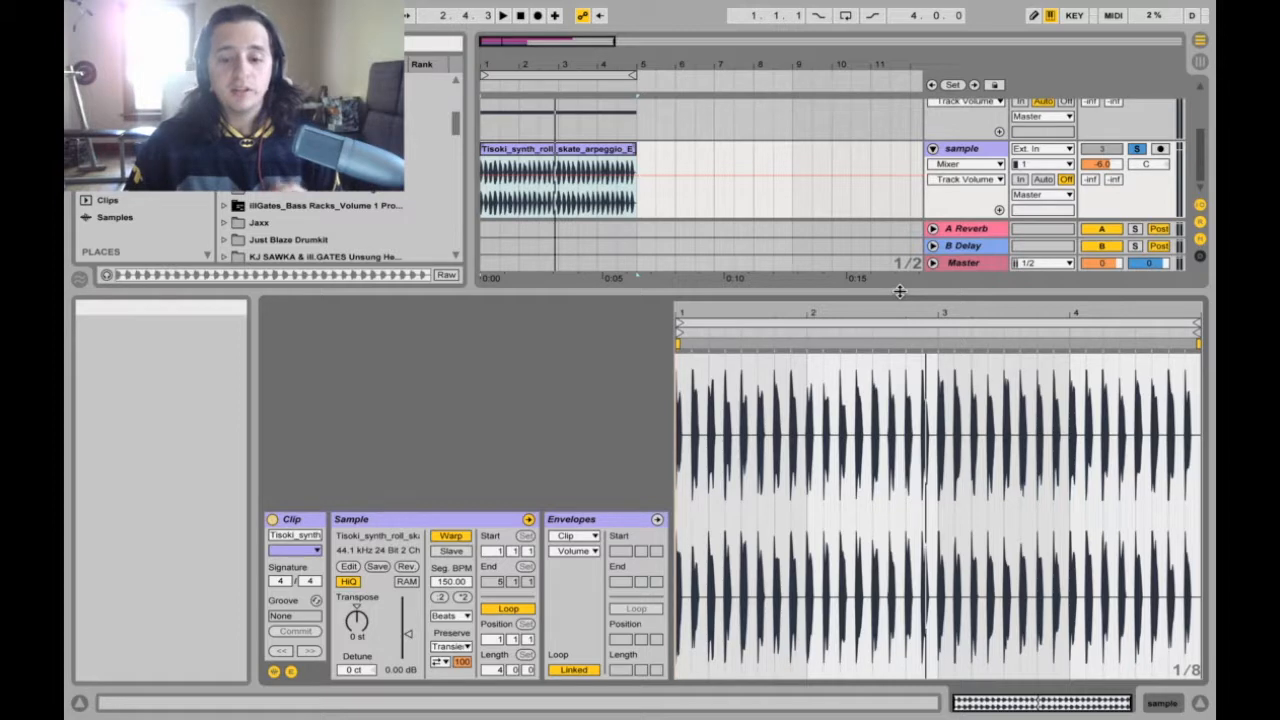
{"action": "key", "text": "super+alt+l"}
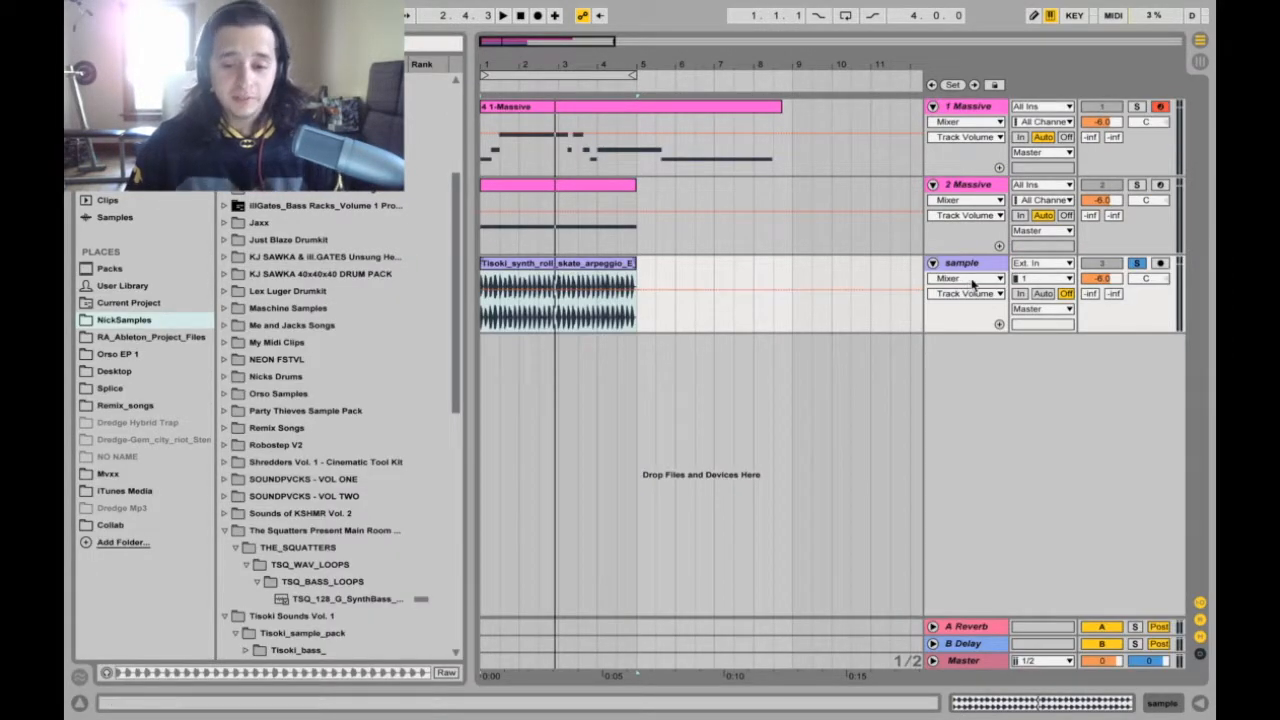
{"action": "right_click", "coordinate": [527, 263]}
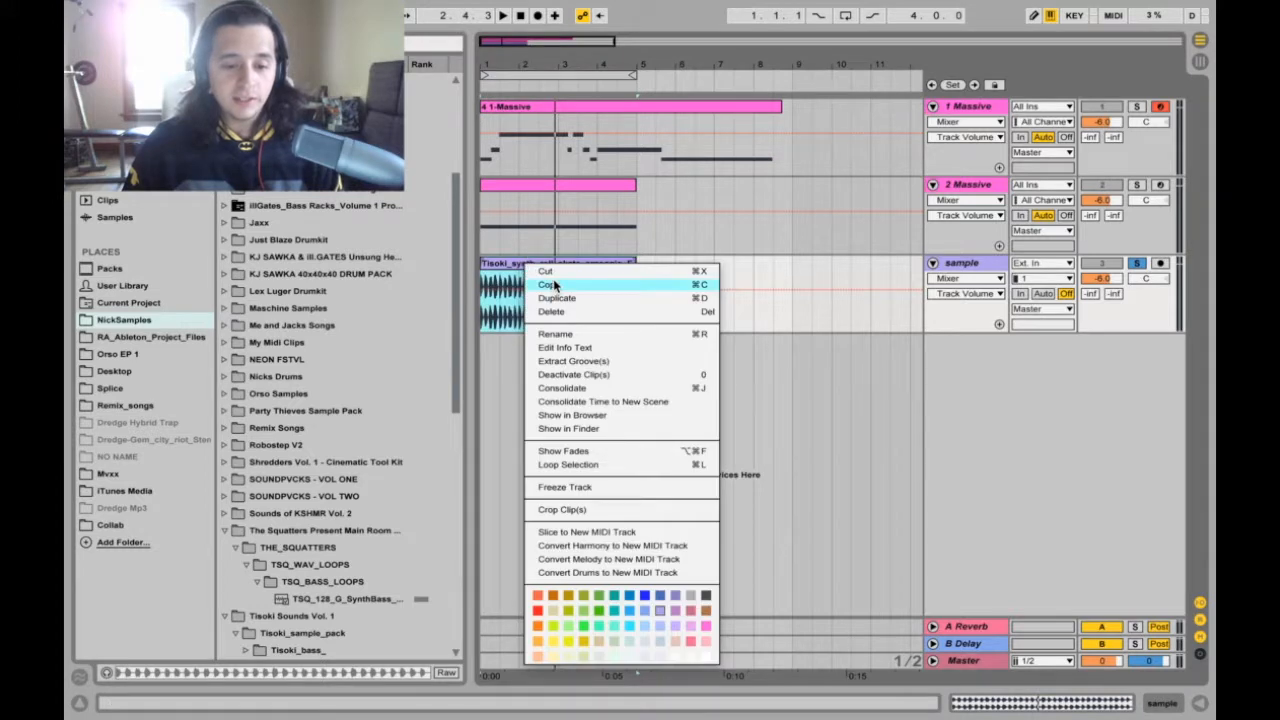
{"action": "left_click", "coordinate": [587, 532]}
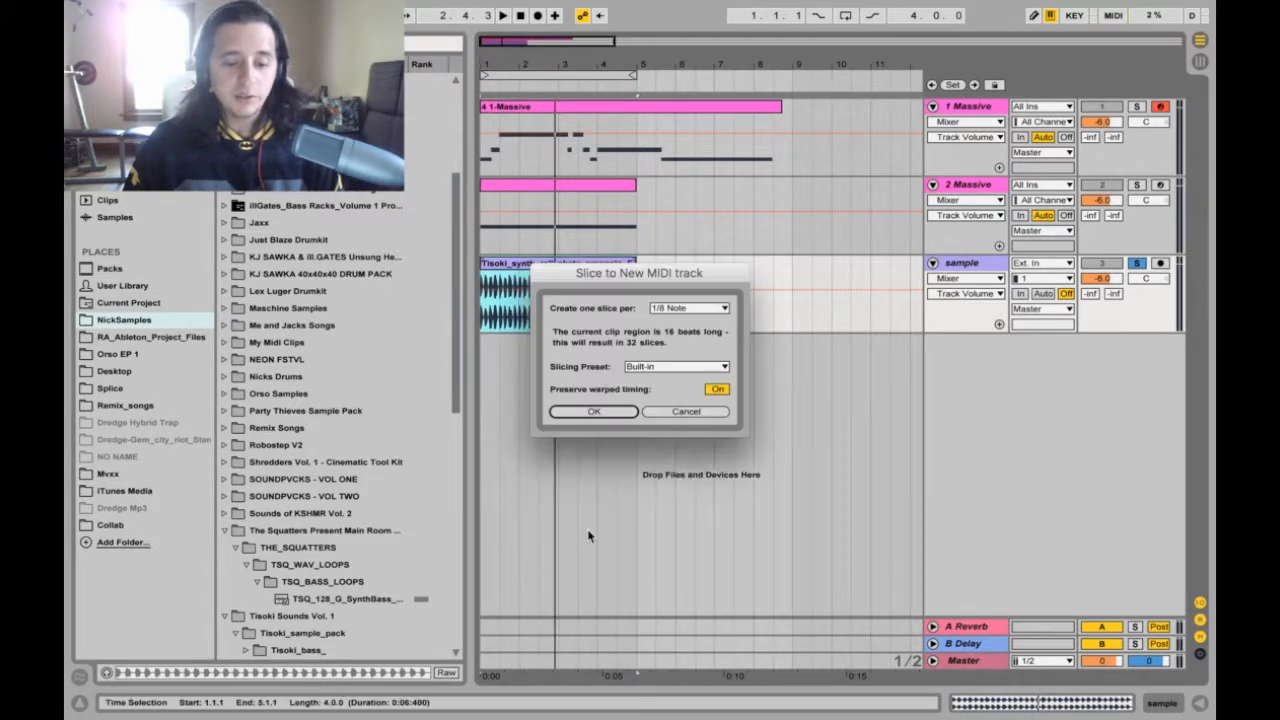
{"action": "left_click", "coordinate": [683, 412]}
Step: Slice the arpeggio clip to a new MIDI track, one slice per 1/8 note, with the Built-in preset
{"action": "right_click", "coordinate": [542, 267]}
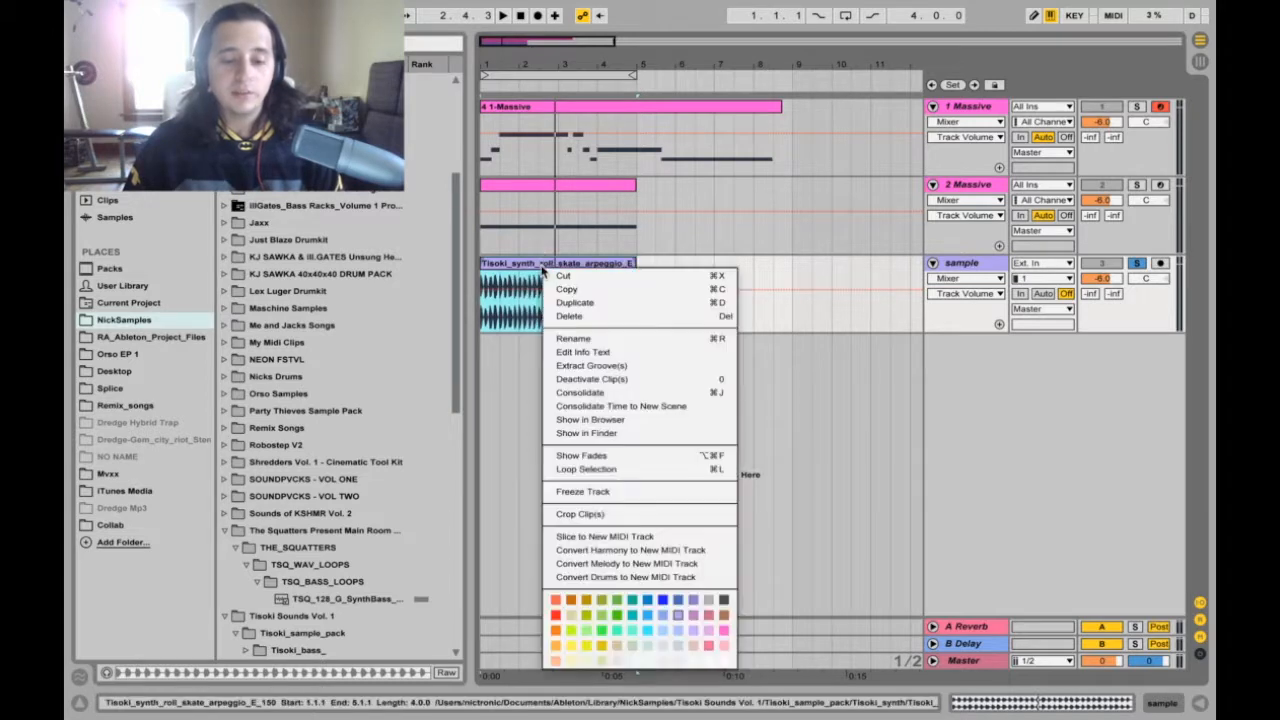
{"action": "left_click", "coordinate": [628, 539]}
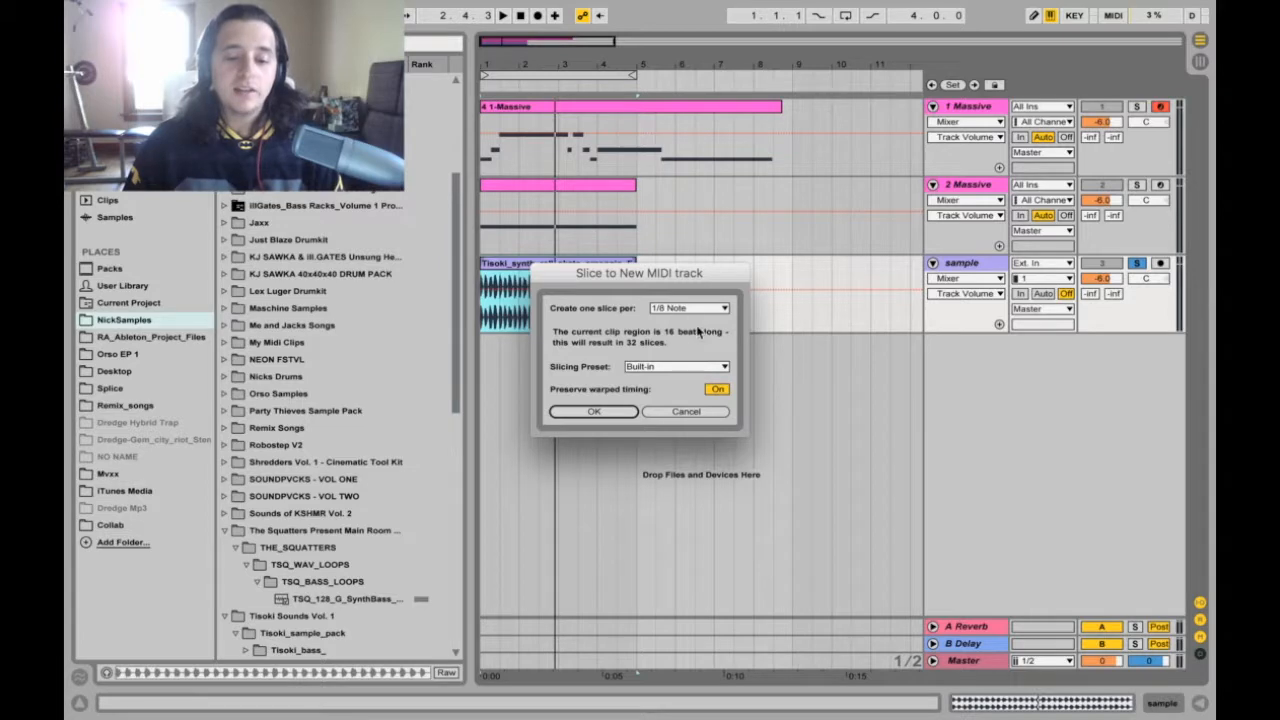
{"action": "left_click", "coordinate": [618, 414]}
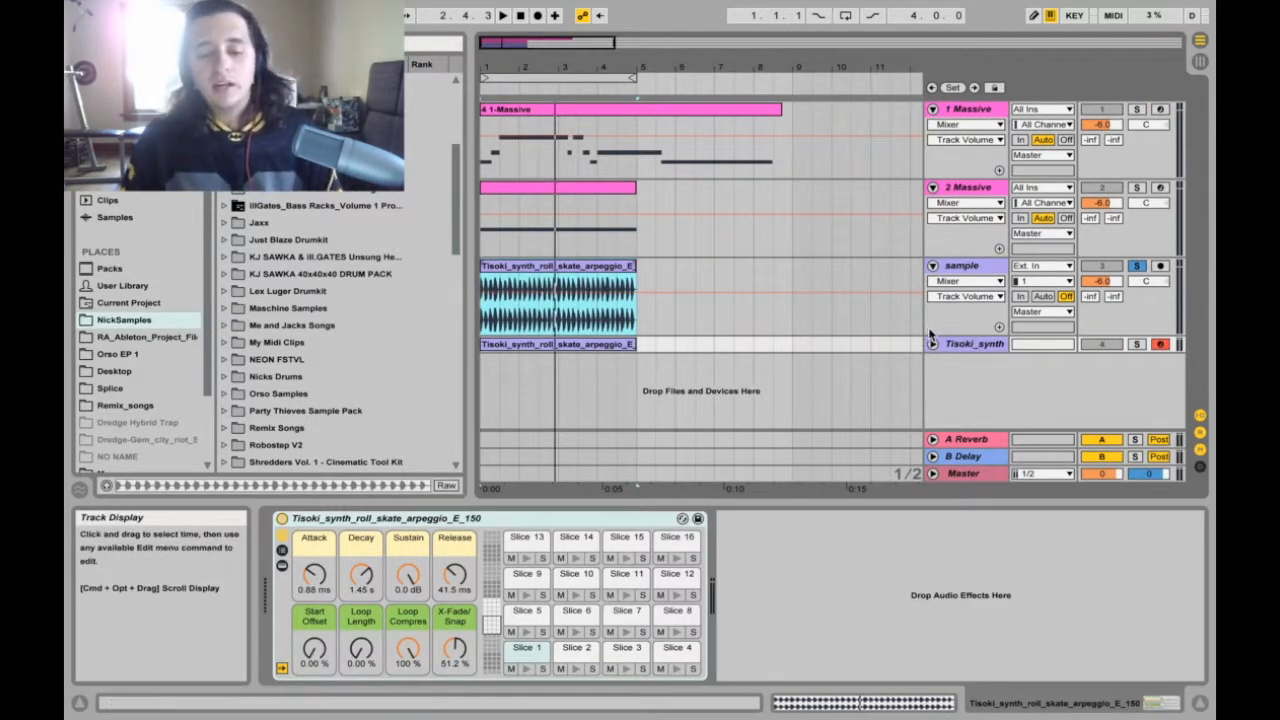
Step: Unfold the new Tisoki_synth track and open its sliced MIDI clip for editing
{"action": "left_click", "coordinate": [932, 343]}
{"action": "left_click", "coordinate": [624, 352]}
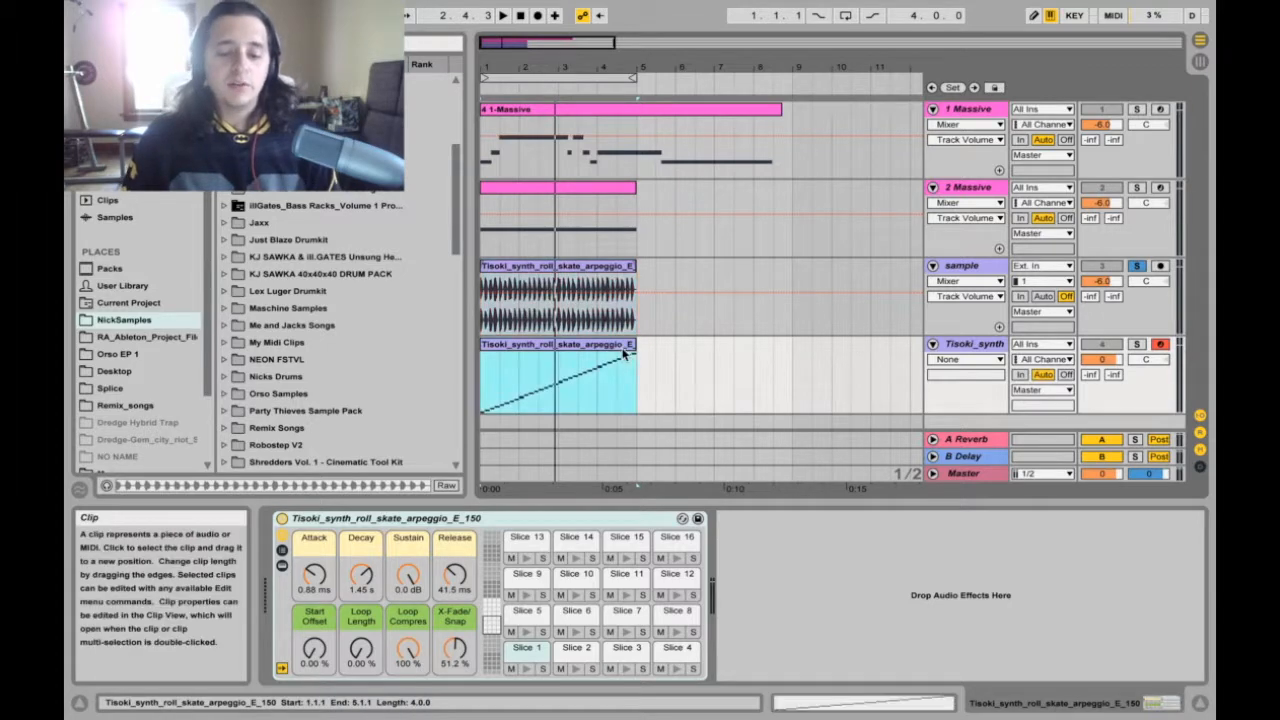
{"action": "double_click", "coordinate": [624, 352]}
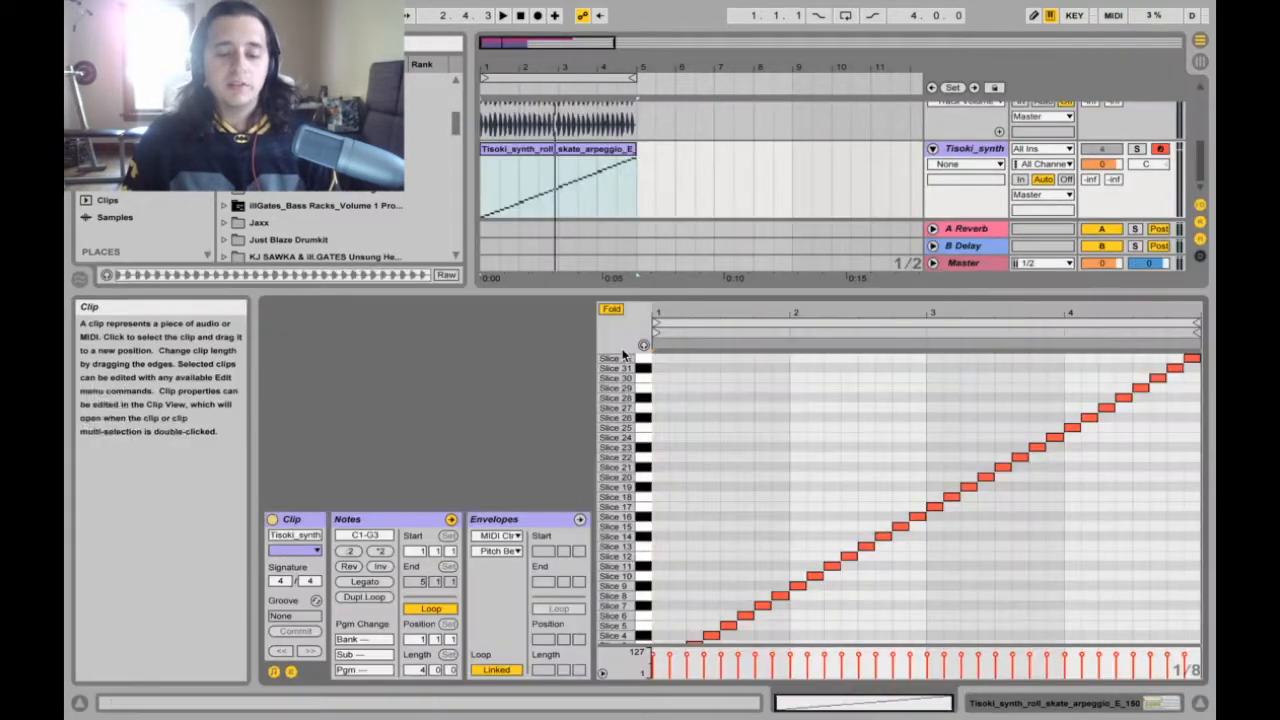
Step: Draw a straight pitch bend ramp in the sliced clip, rising from zero at the start to the maximum at the end
{"action": "left_click", "coordinate": [290, 671]}
{"action": "left_click", "coordinate": [600, 518]}
{"action": "left_click", "coordinate": [1198, 517]}
{"action": "left_click_drag", "start_coordinate": [1192, 519], "coordinate": [1193, 358]}
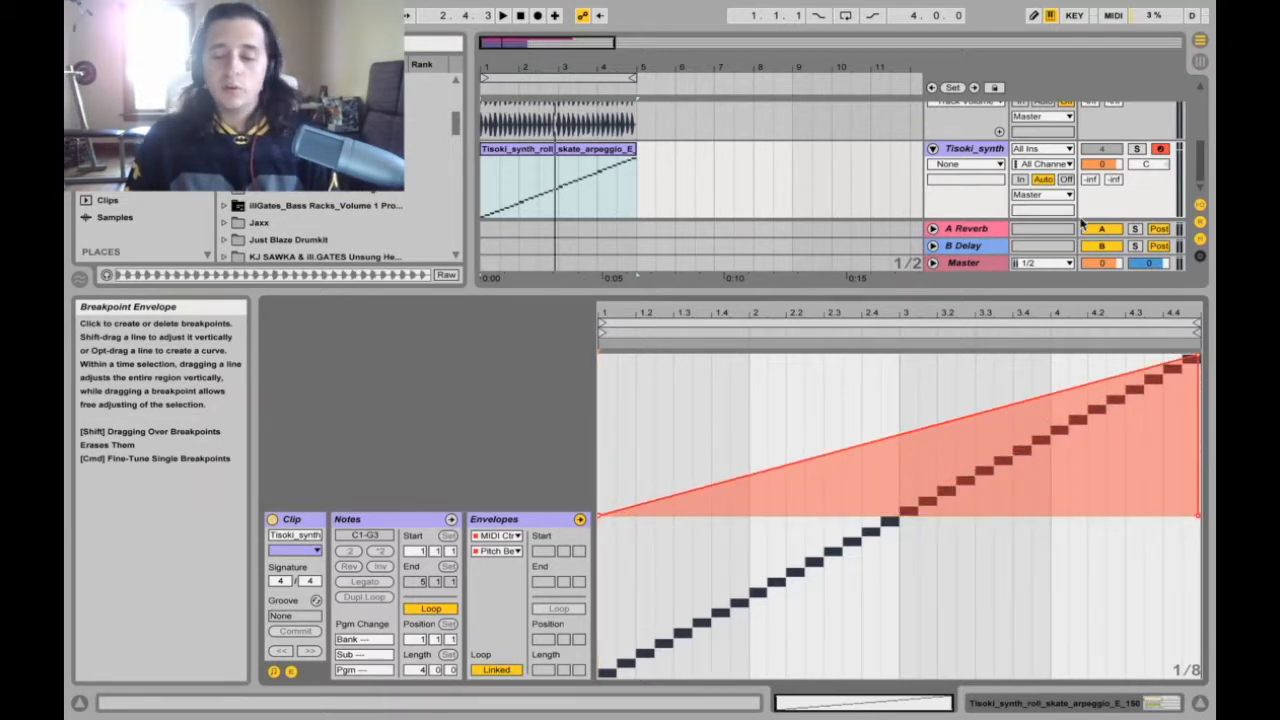
Step: Play the Tisoki_synth track soloed to hear the pitch bend, then clear the solo and return to the full arrangement
{"action": "left_click", "coordinate": [1136, 149]}
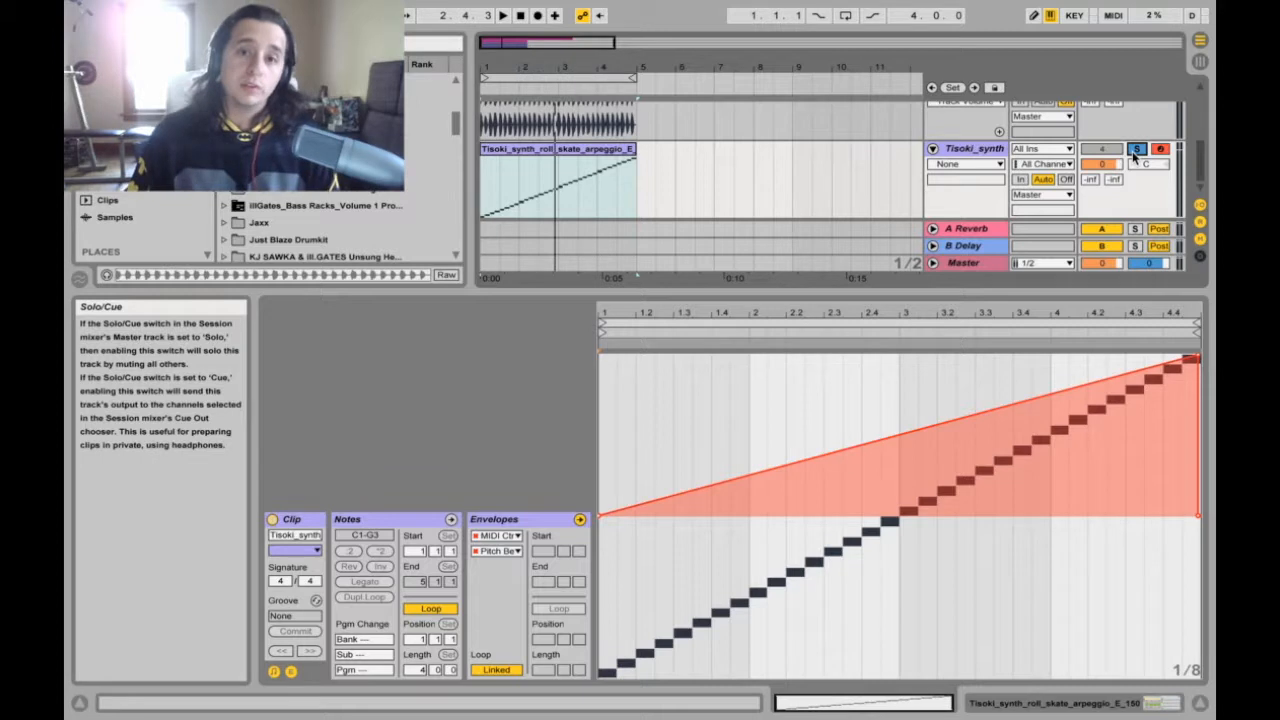
{"action": "key", "text": "space"}
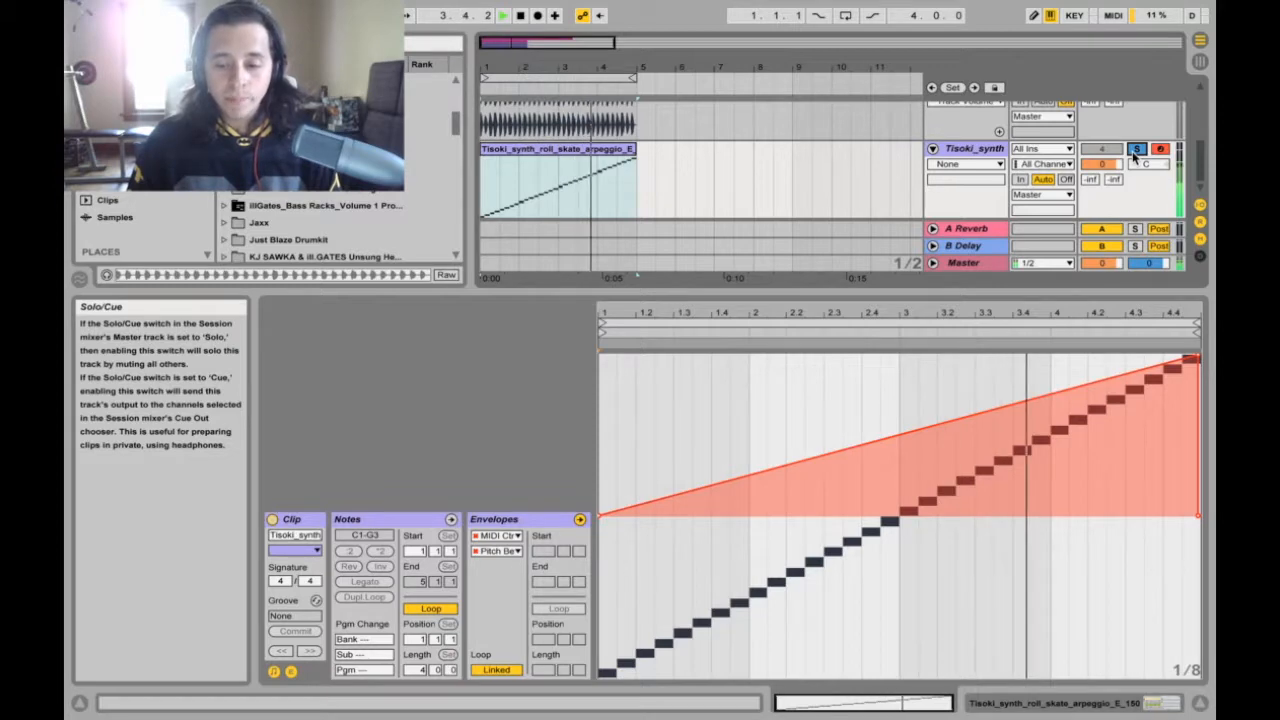
{"action": "key", "text": "space"}
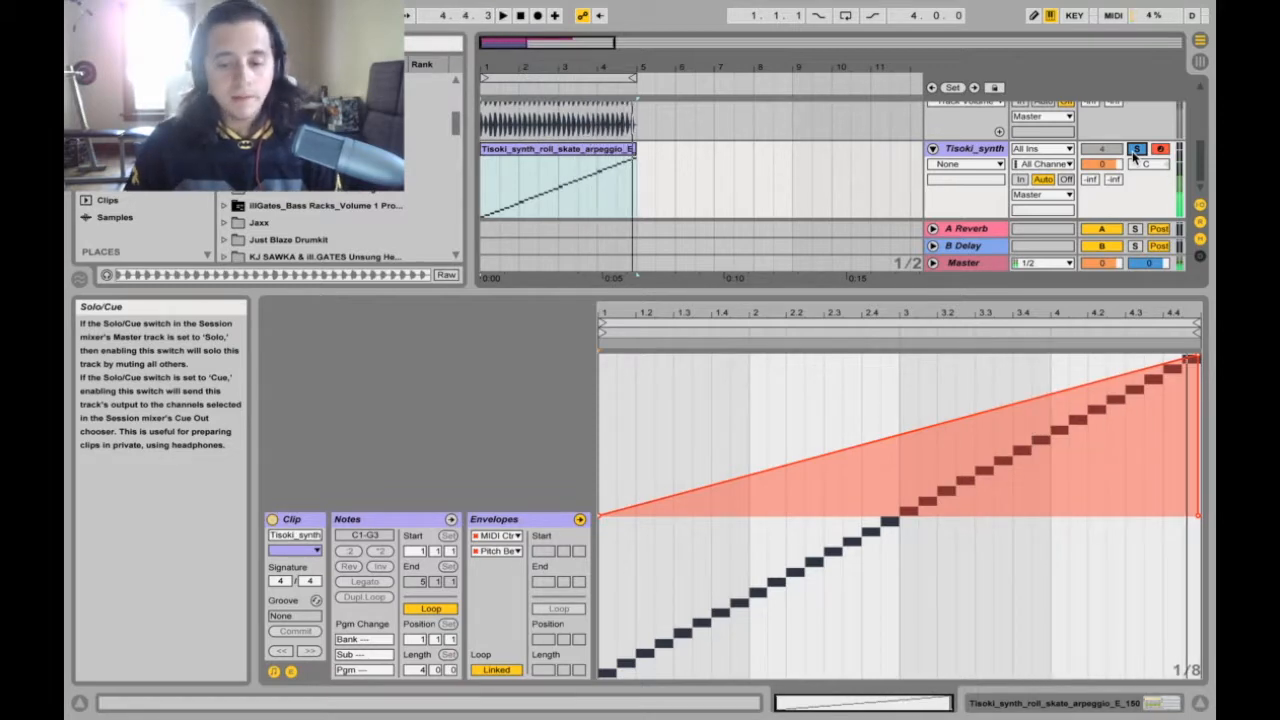
{"action": "left_click", "coordinate": [1135, 152]}
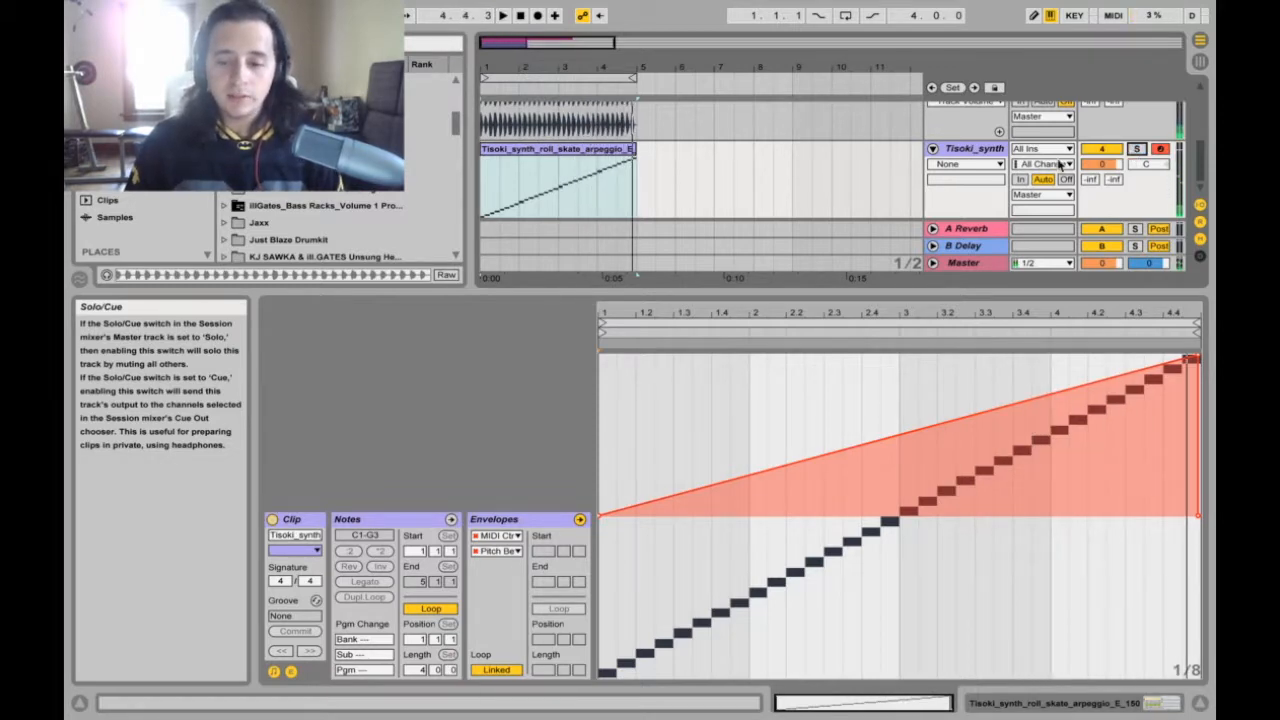
{"action": "left_click", "coordinate": [1009, 291]}
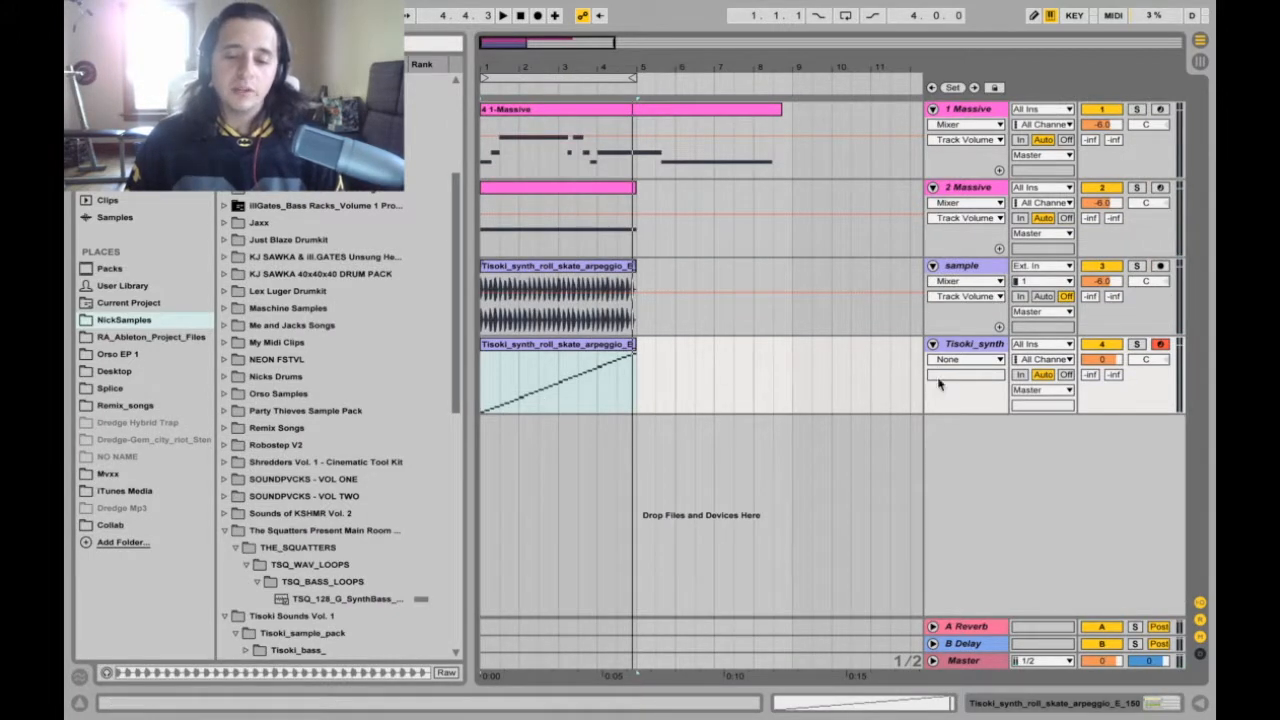
{"action": "double_click", "coordinate": [543, 349]}
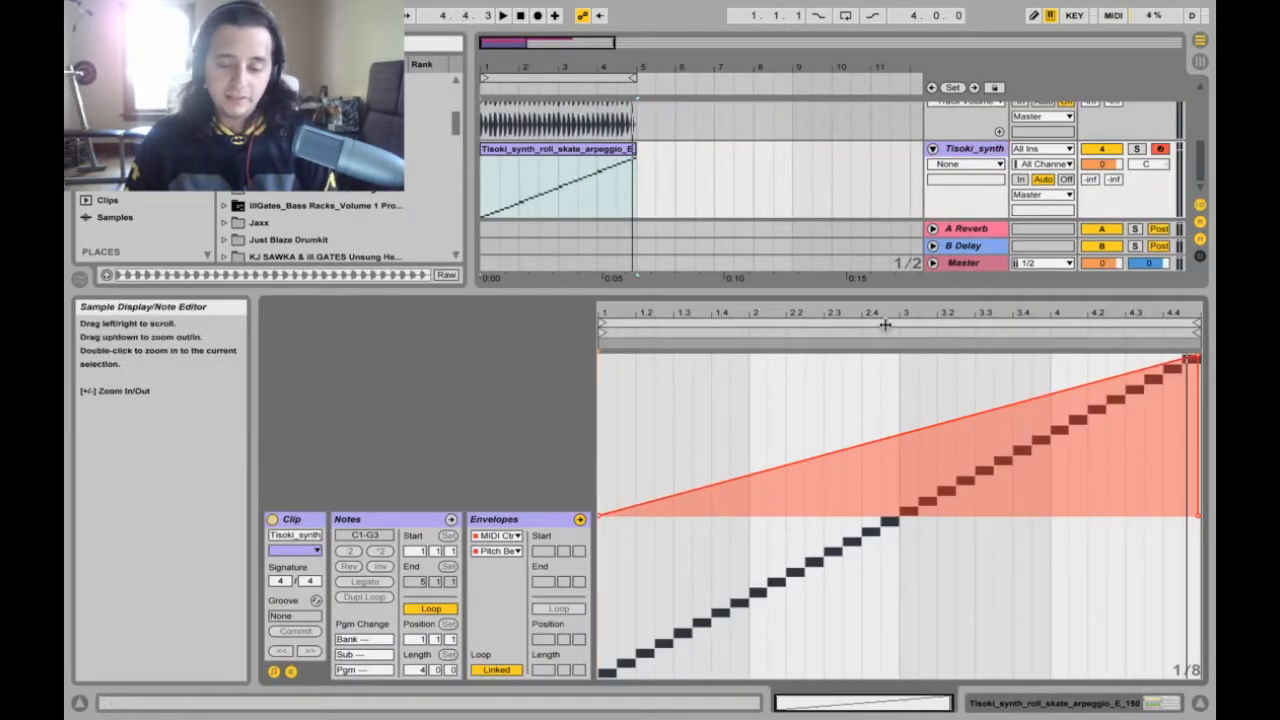
{"action": "key", "text": "super+alt+l"}
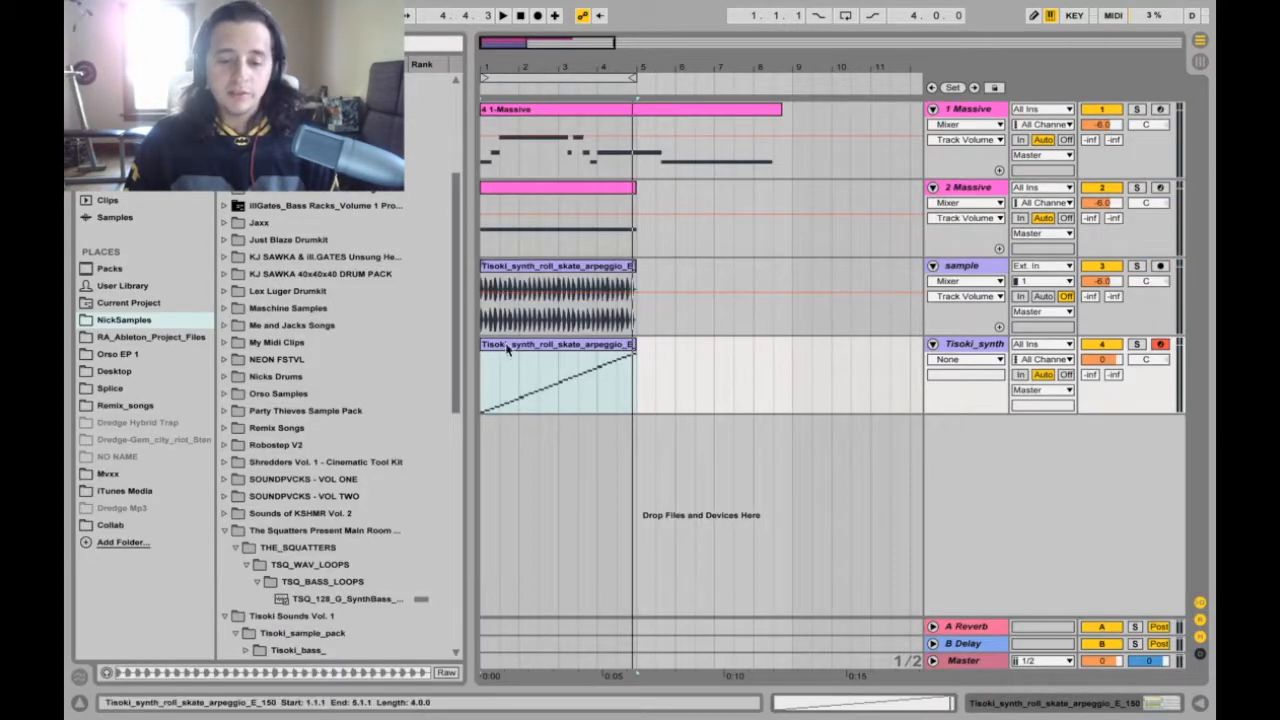
Step: Freeze the Tisoki_synth track and flatten it to audio
{"action": "right_click", "coordinate": [930, 341]}
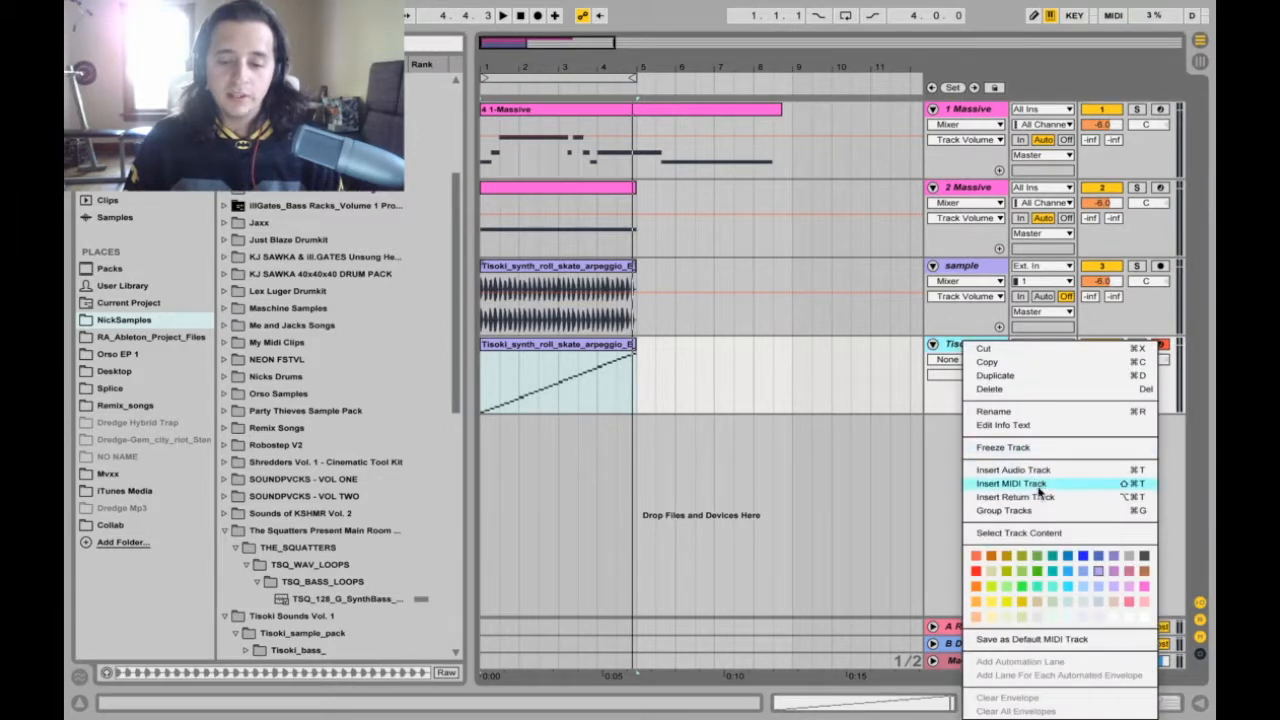
{"action": "left_click", "coordinate": [1029, 446]}
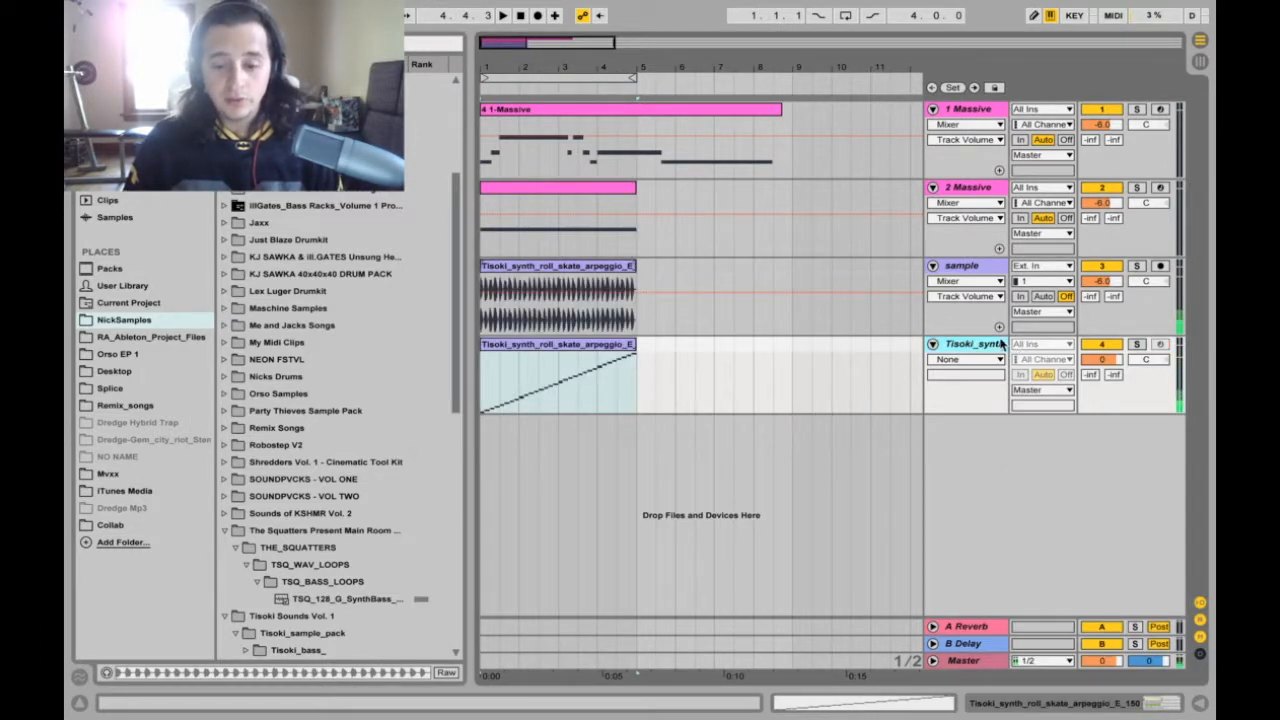
{"action": "right_click", "coordinate": [1005, 345]}
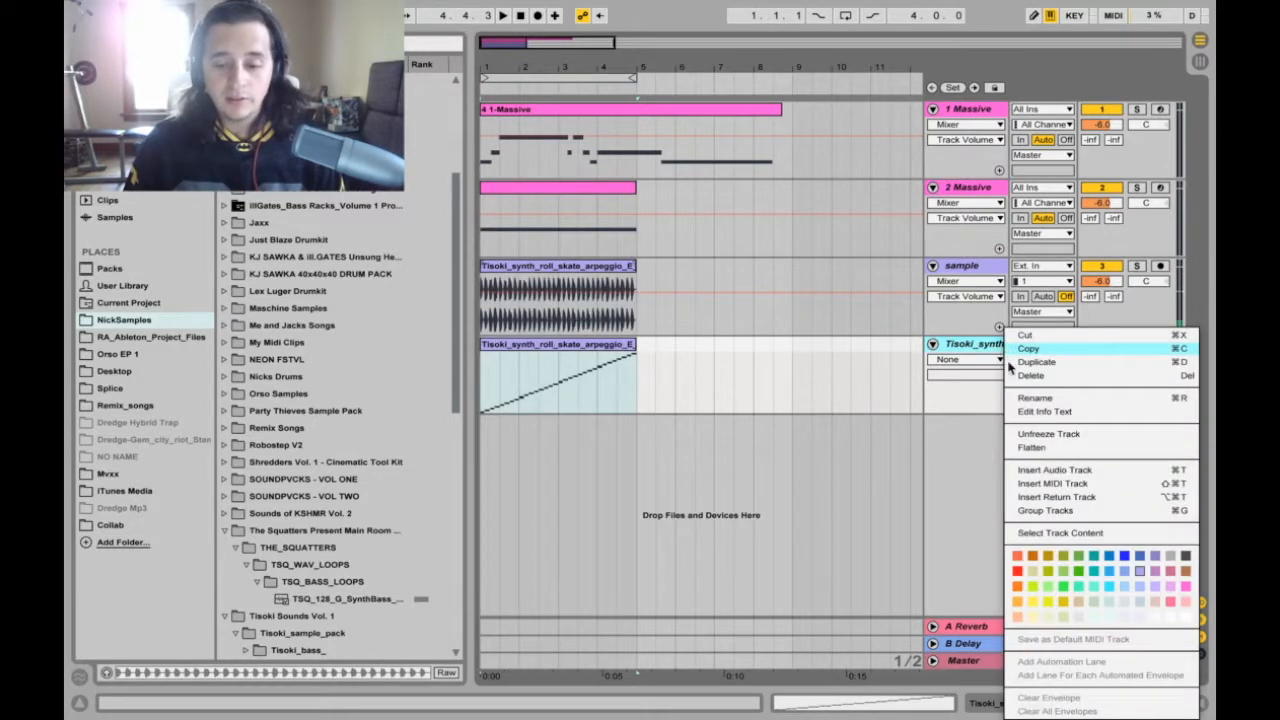
{"action": "left_click", "coordinate": [1061, 449]}
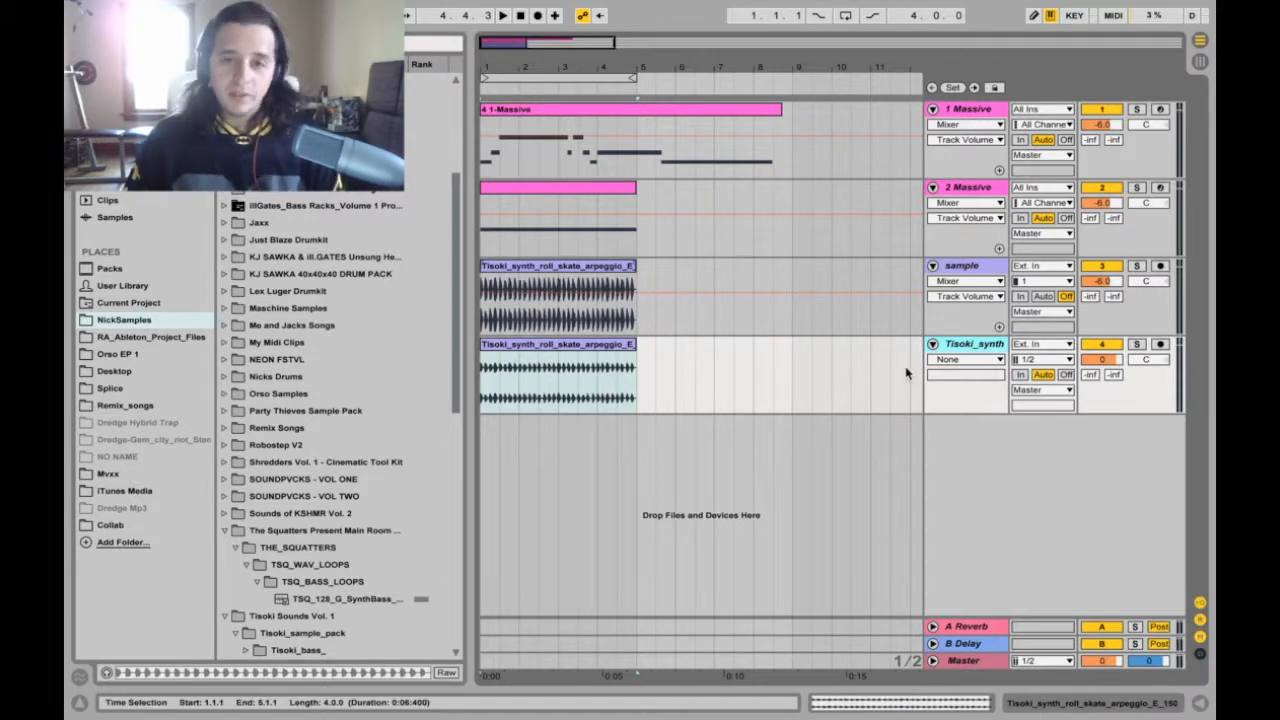
Step: Compare the flattened clip's waveform with the original sample's and raise the flattened clip's gain to 9.00 dB
{"action": "double_click", "coordinate": [611, 341]}
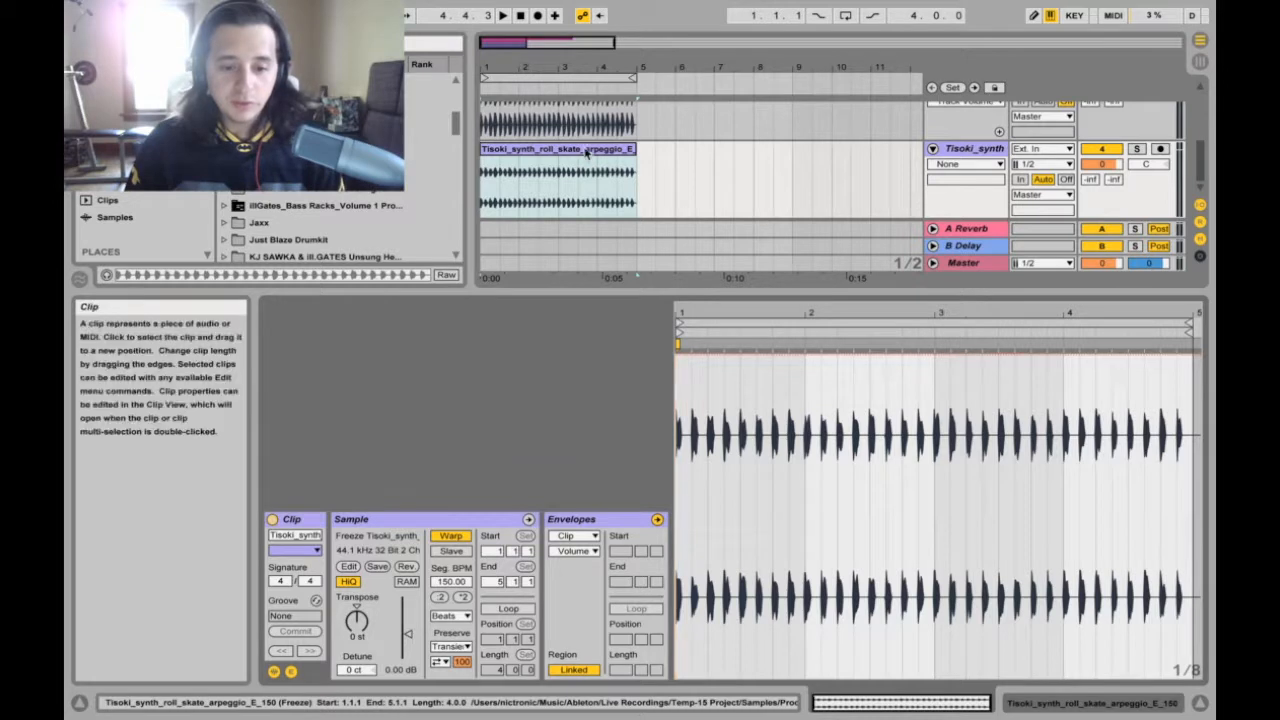
{"action": "left_click_drag", "start_coordinate": [582, 69], "coordinate": [880, 134]}
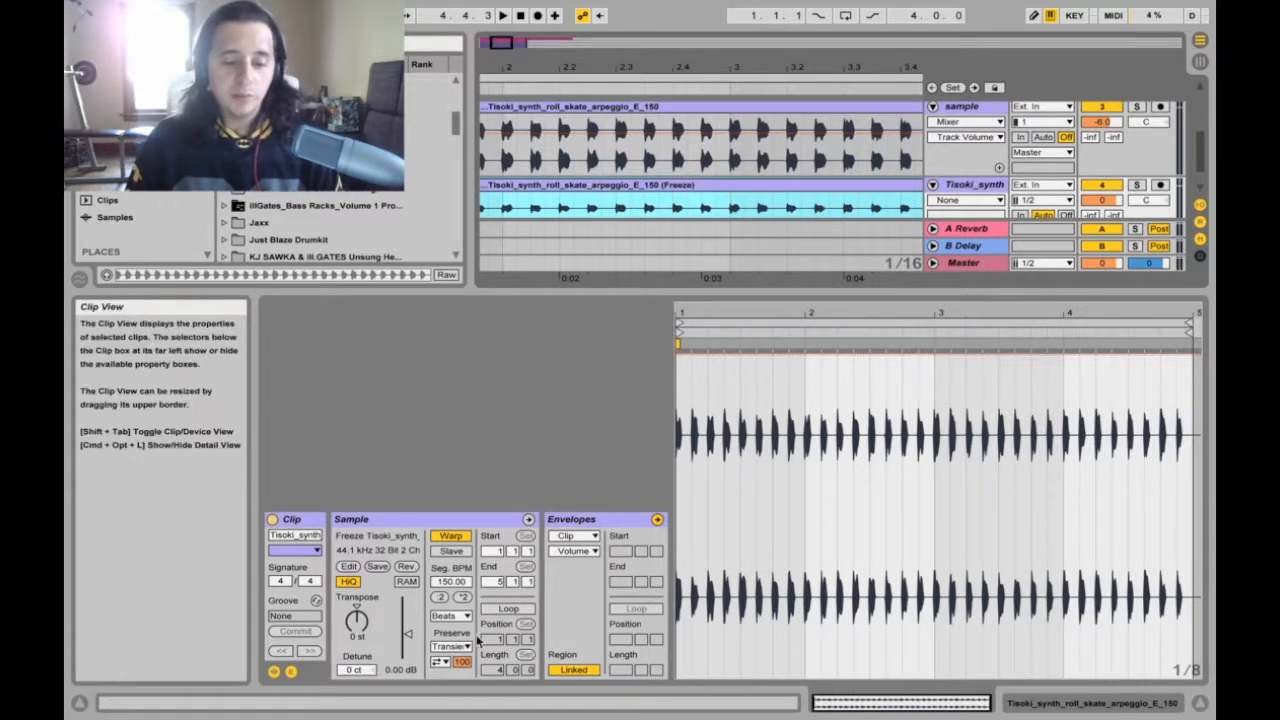
{"action": "left_click", "coordinate": [395, 675]}
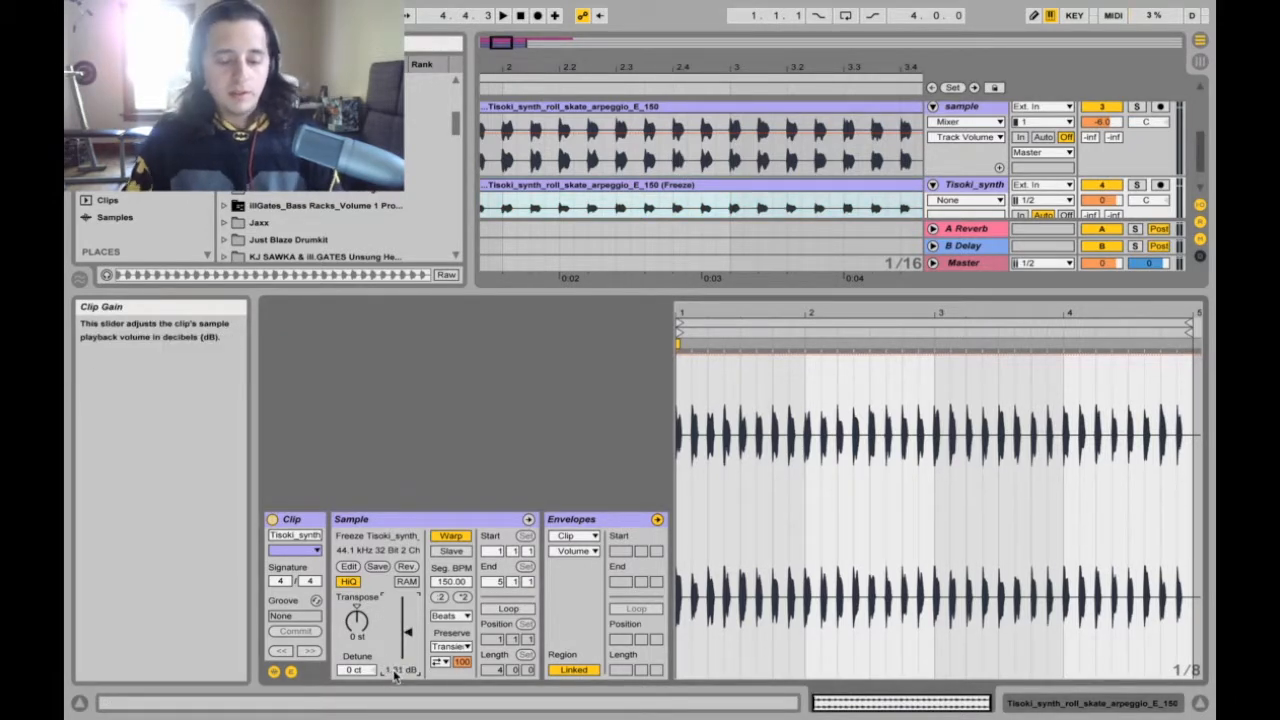
{"action": "left_click_drag", "start_coordinate": [395, 675], "coordinate": [395, 678]}
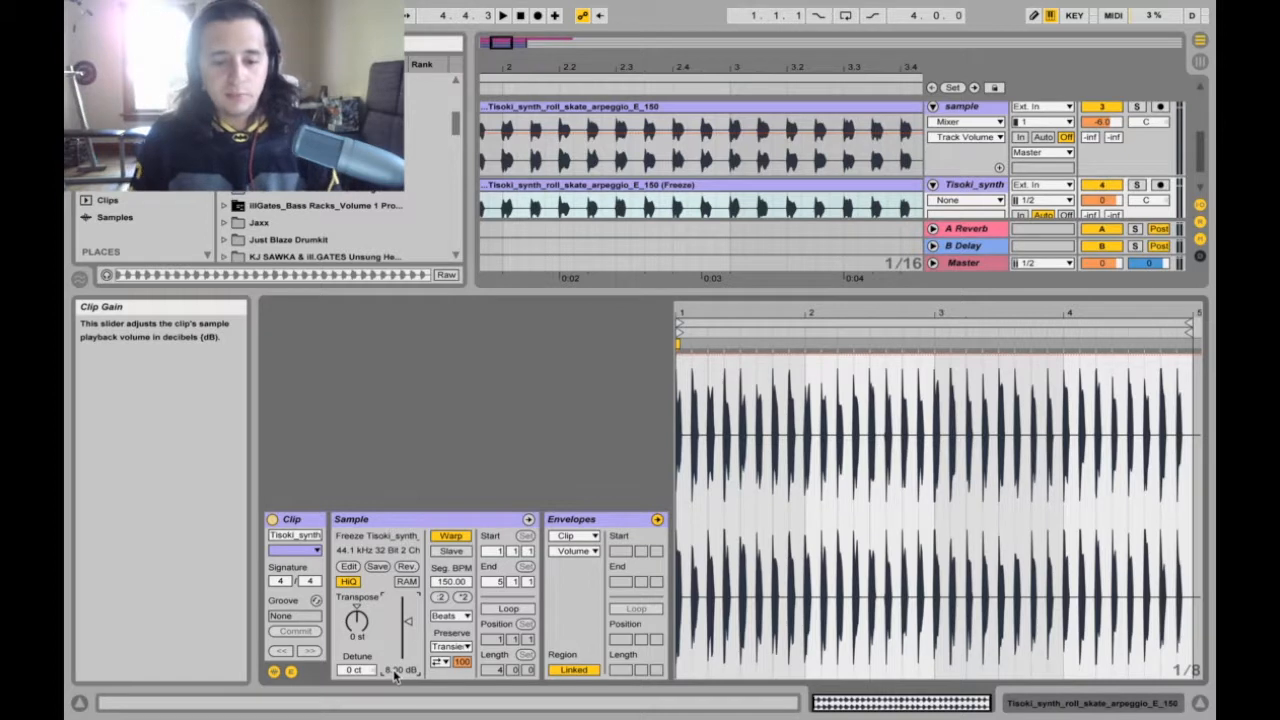
{"action": "left_click_drag", "start_coordinate": [660, 73], "coordinate": [675, 205]}
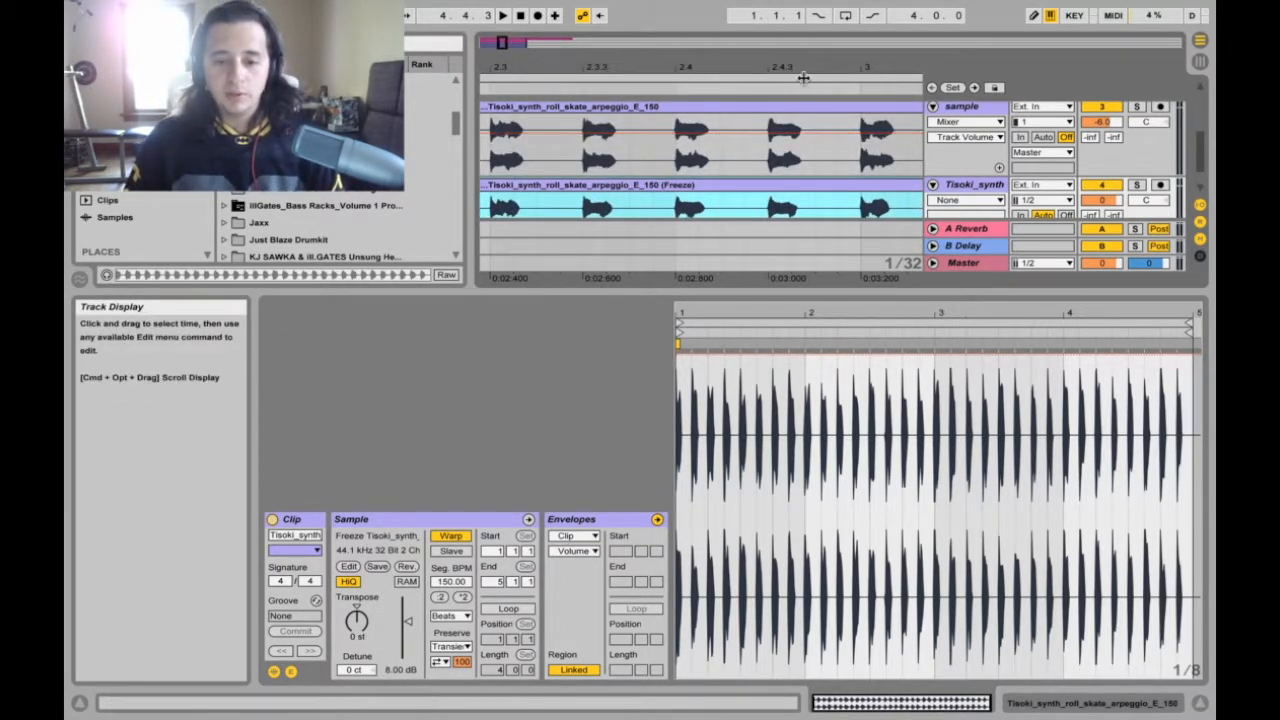
{"action": "left_click_drag", "start_coordinate": [808, 69], "coordinate": [804, 38]}
{"action": "left_click", "coordinate": [399, 671]}
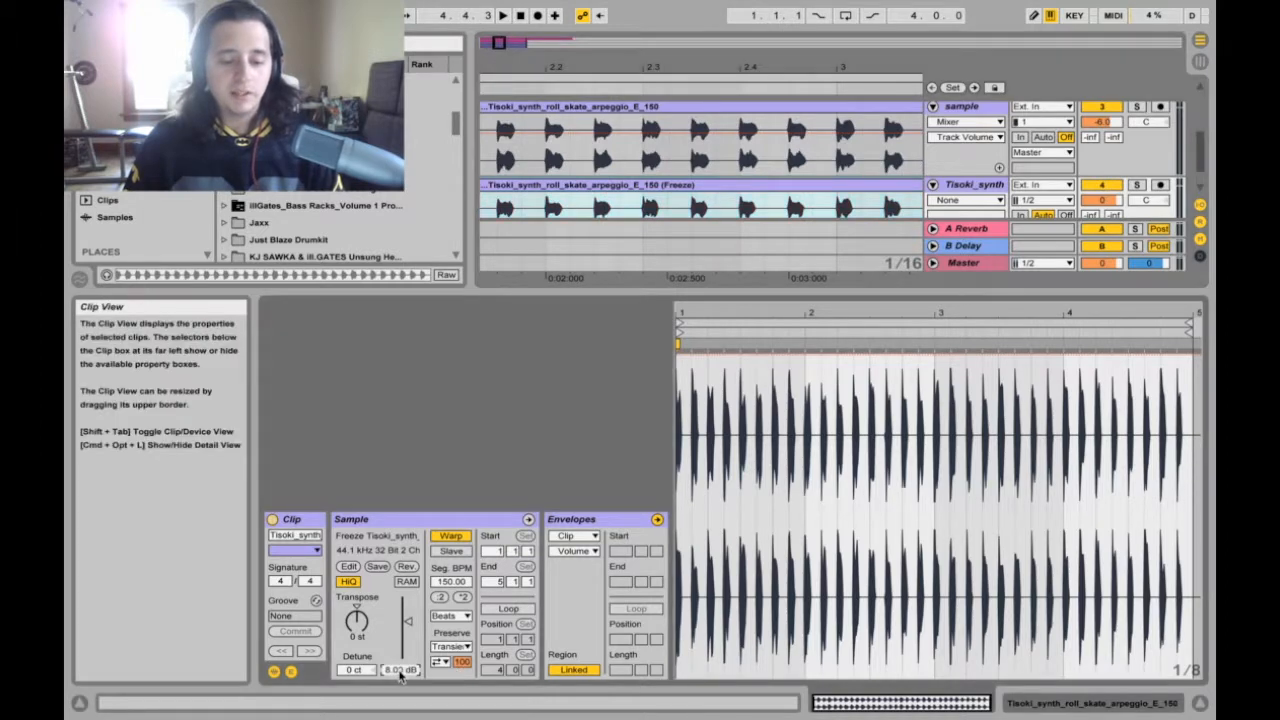
{"action": "type", "text": "9"}
{"action": "key", "text": "Return"}
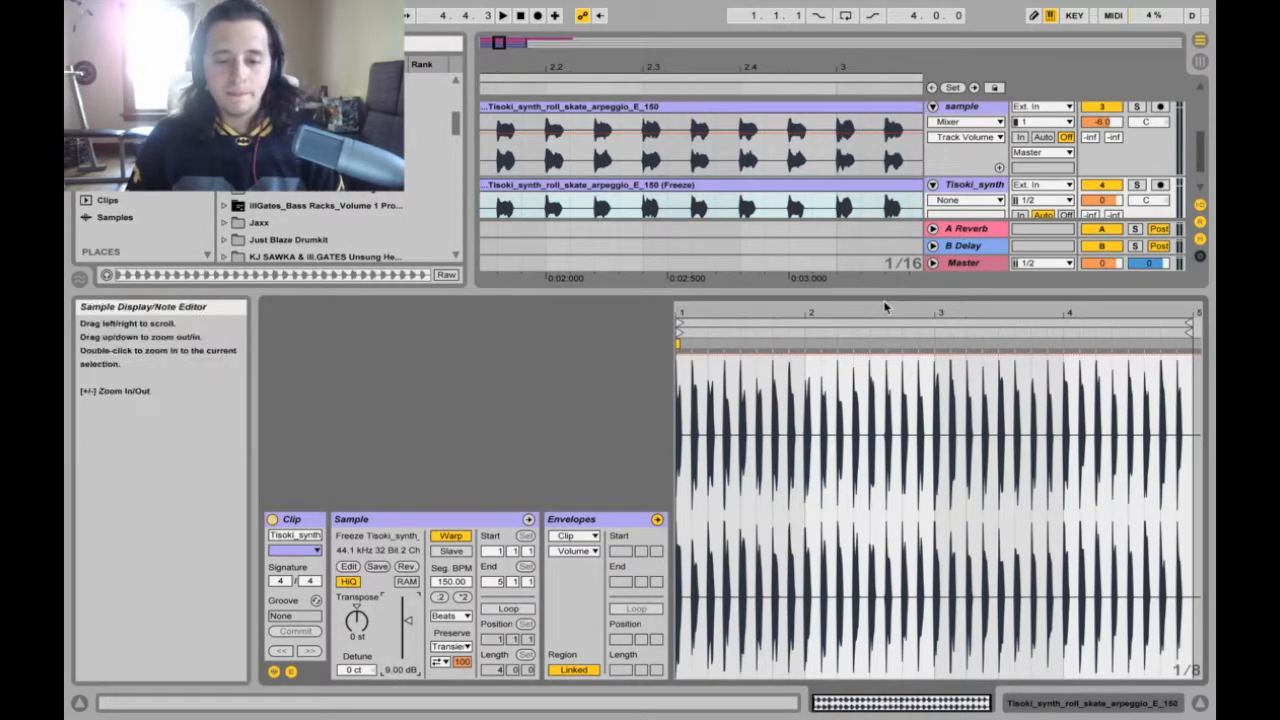
Step: Move the flattened clip from the Tisoki_synth track onto the sample track at bar 1, replacing the original clip
{"action": "double_click", "coordinate": [886, 291]}
{"action": "left_click_drag", "start_coordinate": [838, 69], "coordinate": [598, 30]}
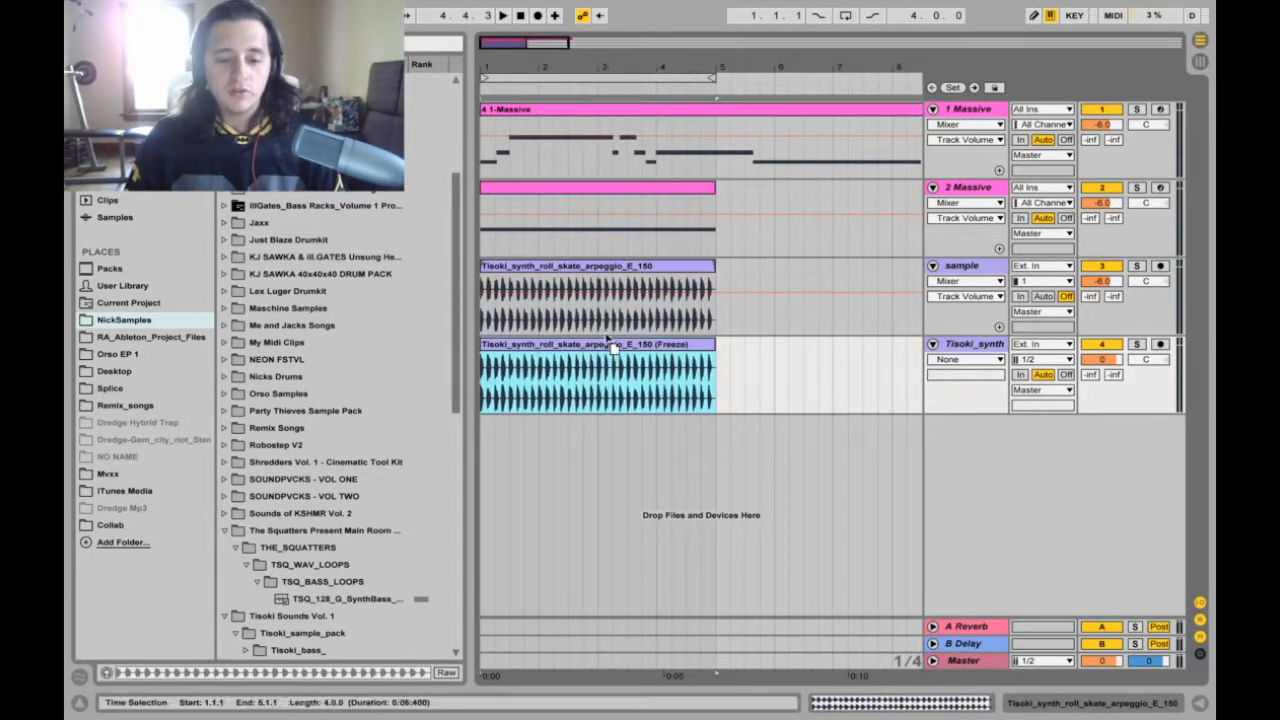
{"action": "left_click_drag", "start_coordinate": [614, 345], "coordinate": [640, 273]}
Step: View the moved clip's waveform, solo the sample track and play it to hear the bent arpeggio
{"action": "double_click", "coordinate": [638, 272]}
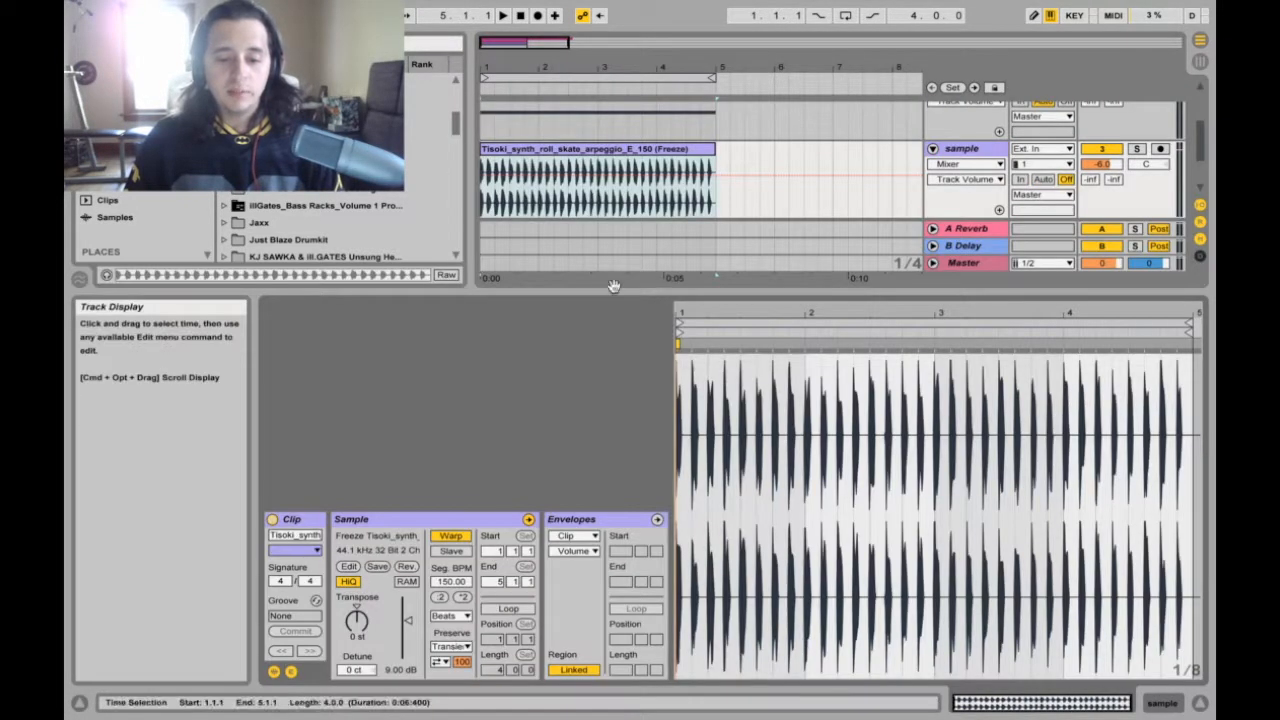
{"action": "left_click", "coordinate": [1137, 148]}
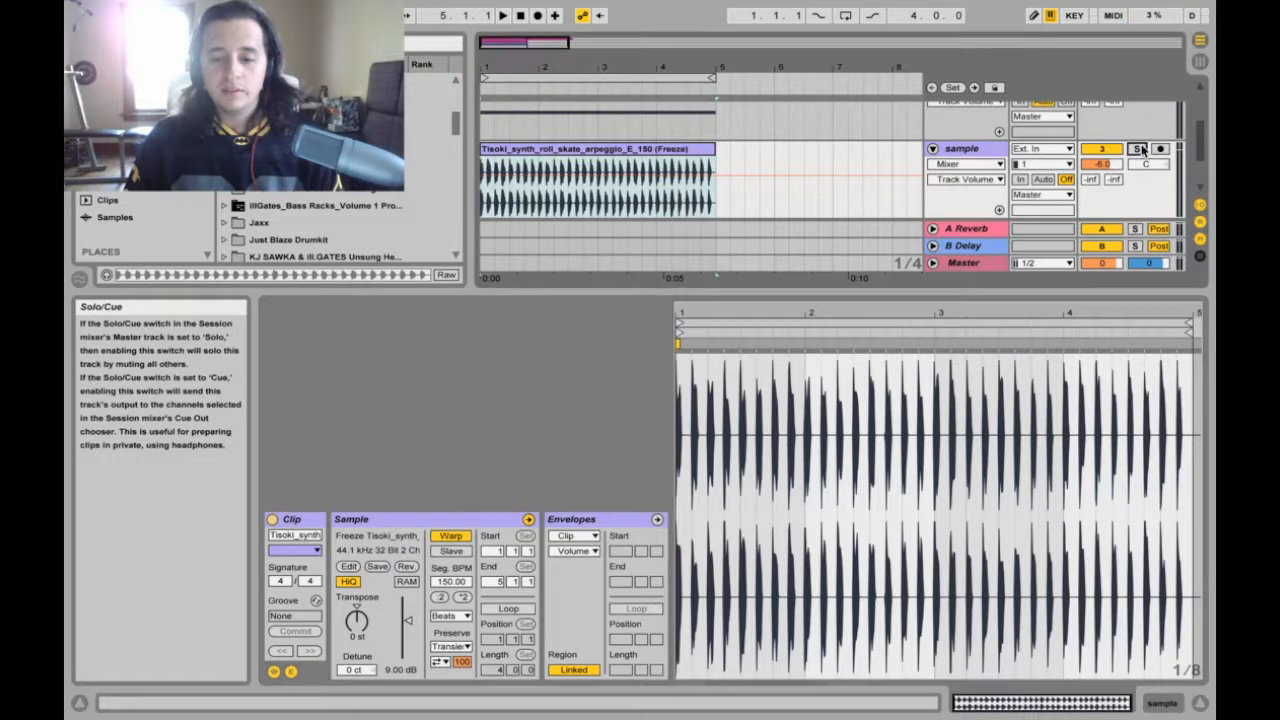
{"action": "key", "text": "space"}
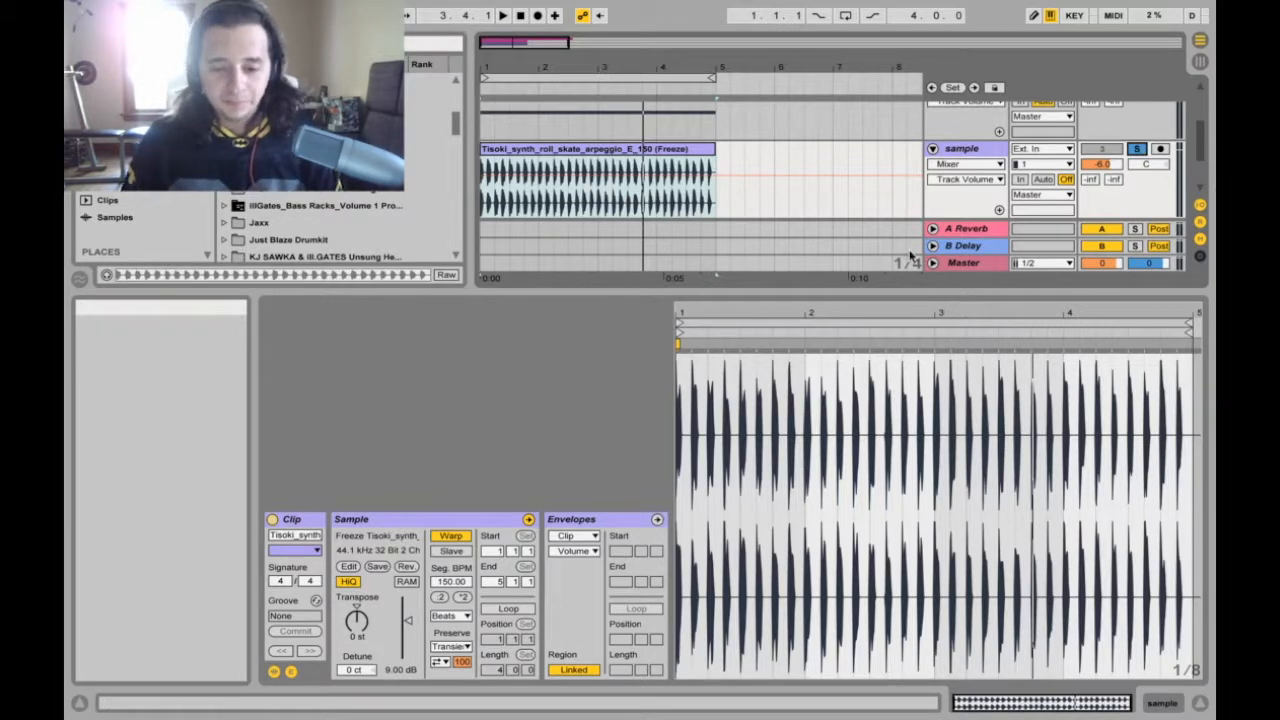
{"action": "key", "text": "super+alt+l"}
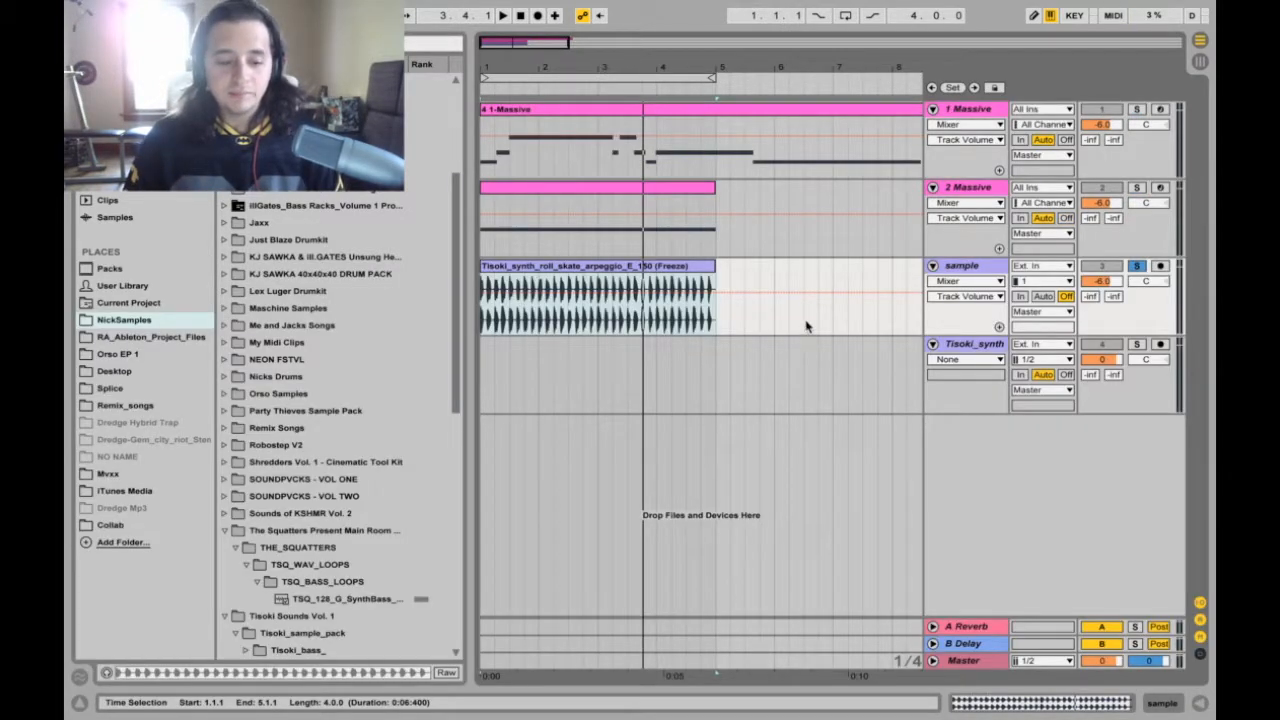